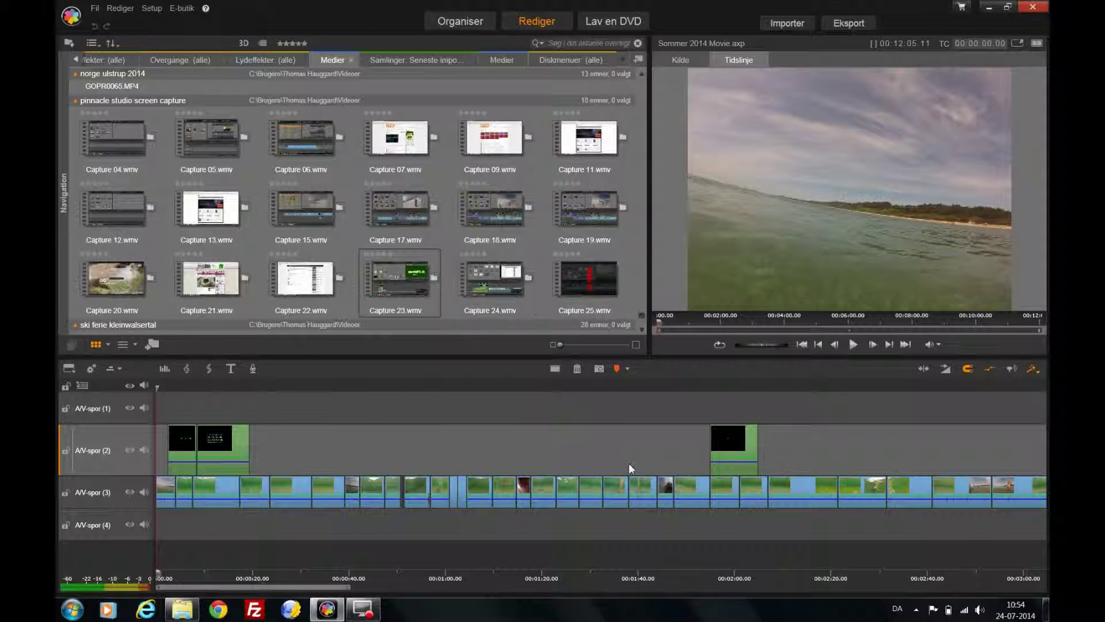
Switch the project to DVD authoring and preview the football main menu and submenu templates in the Sport disc menus.
left_click(604, 24)
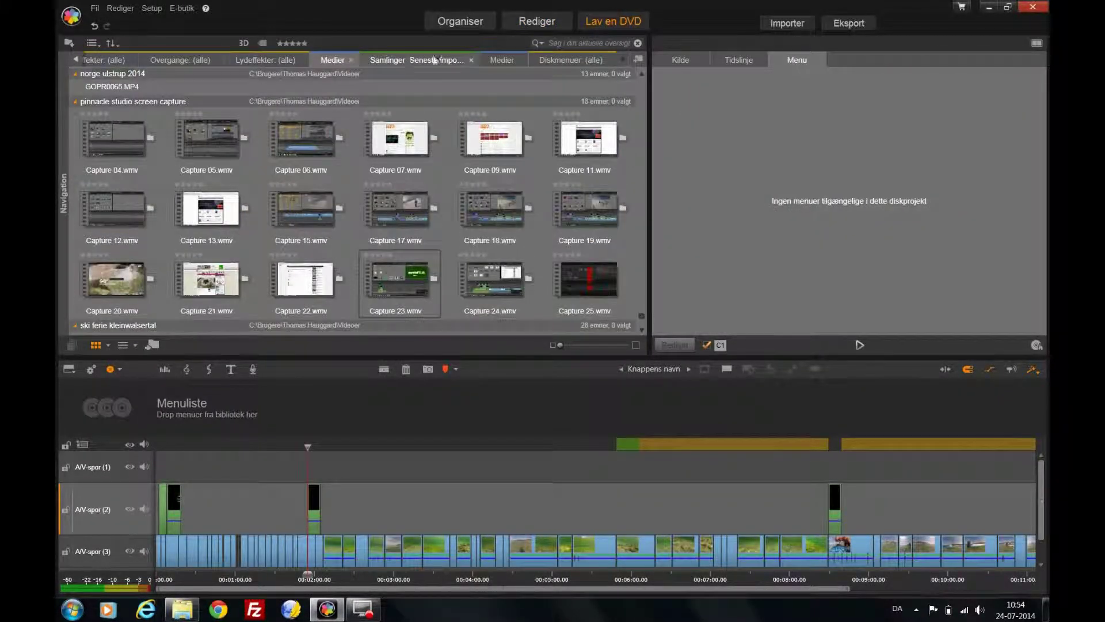
left_click(541, 64)
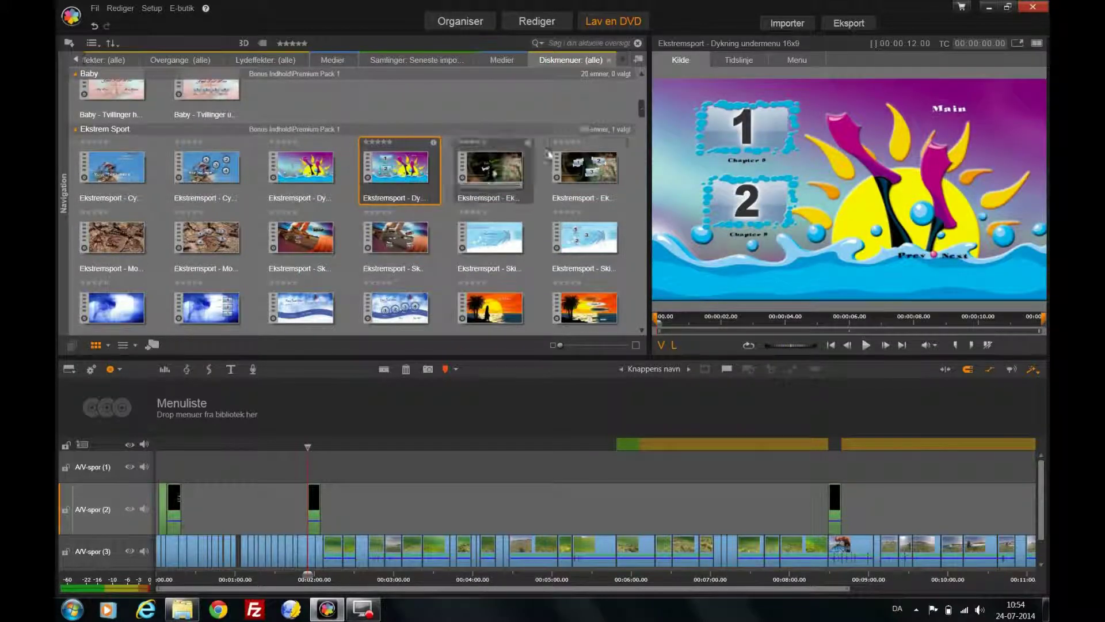
left_click_drag(640, 107, 624, 164)
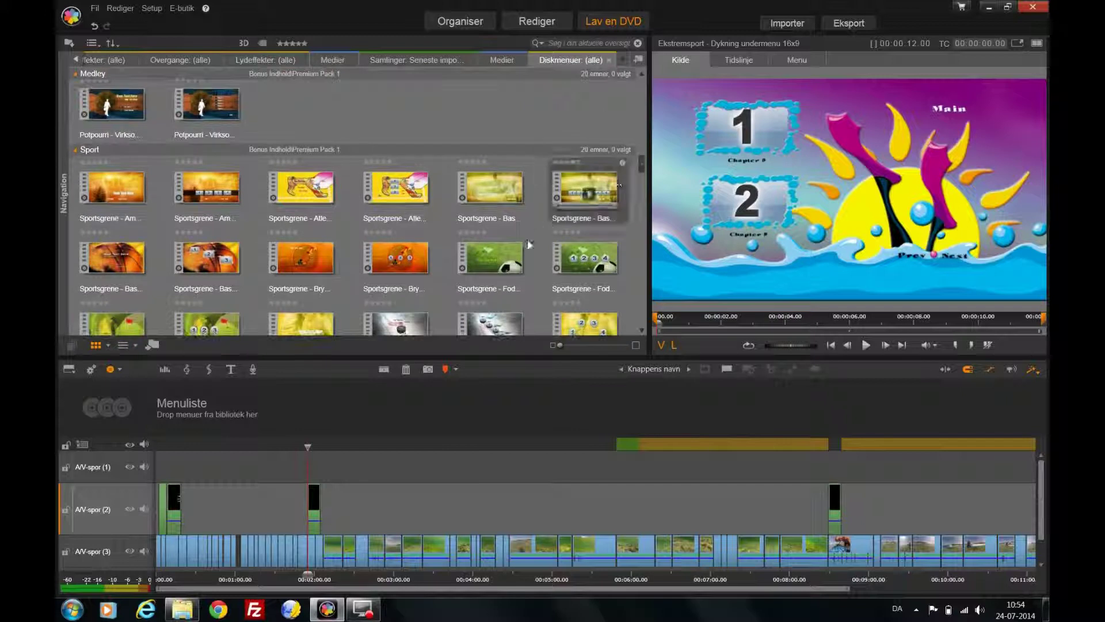
left_click(496, 255)
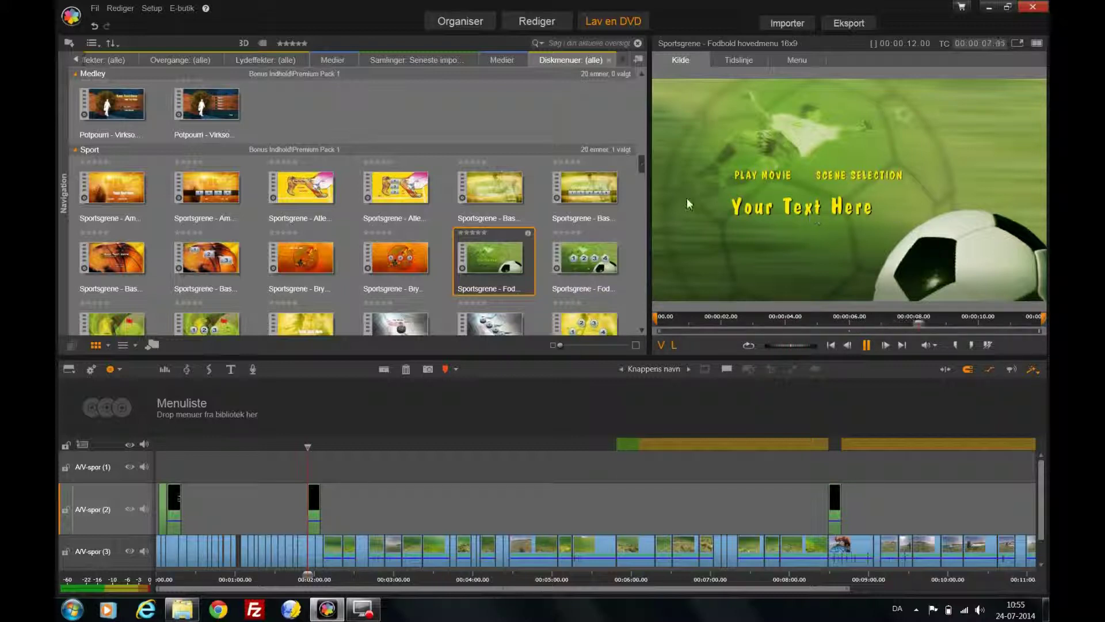
left_click(589, 263)
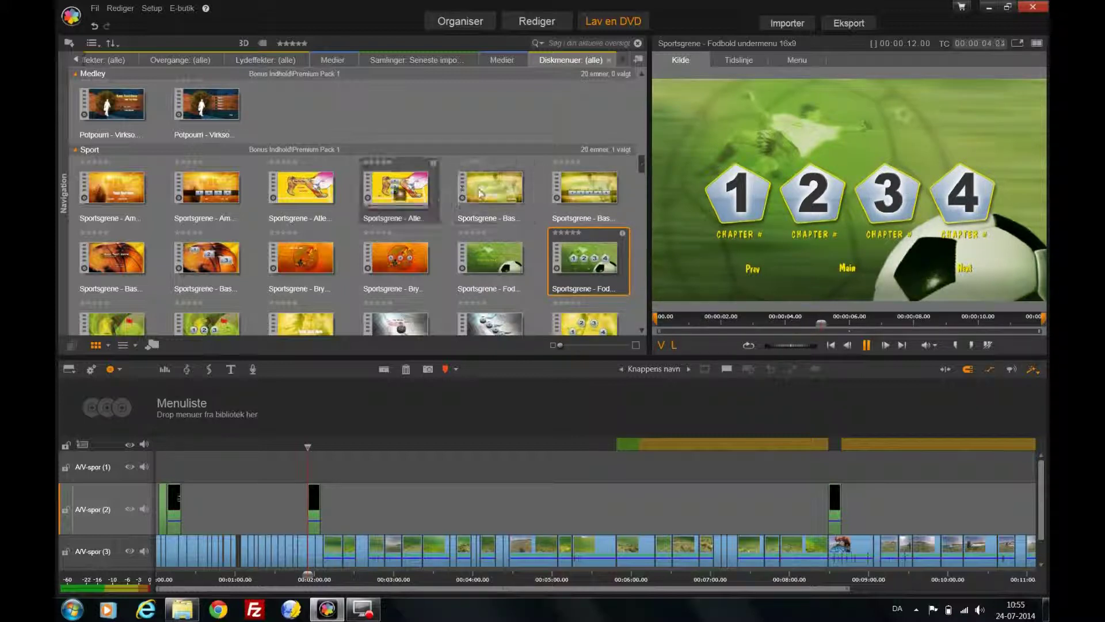
Add the Ekstremsport diving main menu (Dykning hovedmenu 16x9) and the matching submenu (Dykning undermenu 16x9) to the menu list.
scroll(643, 165, "up", 1)
left_click_drag(641, 160, 654, 113)
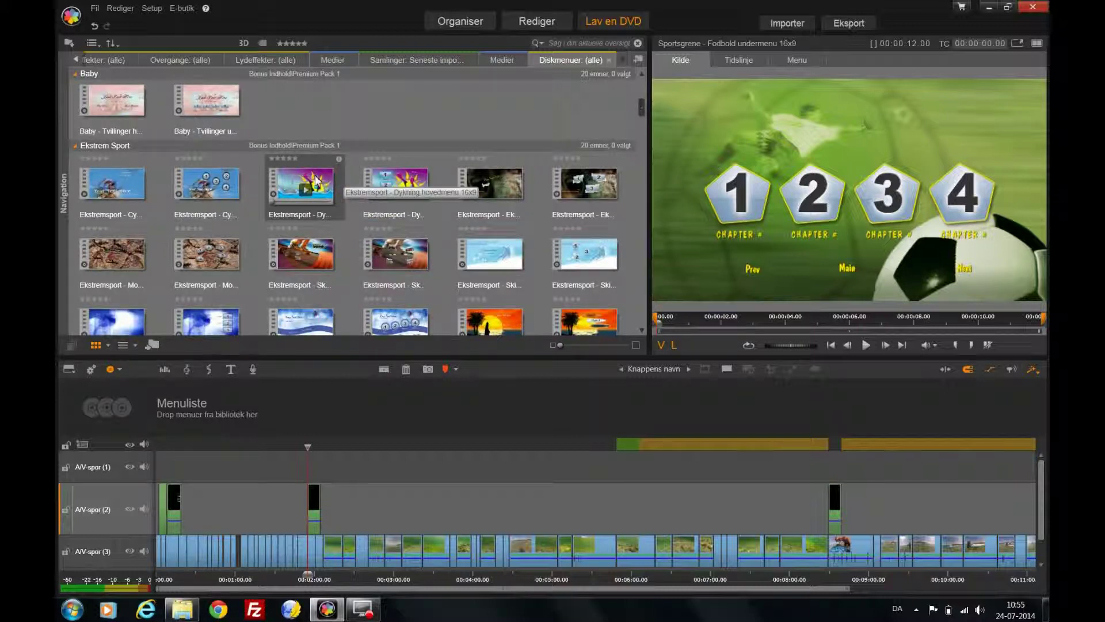
left_click_drag(316, 181, 179, 406)
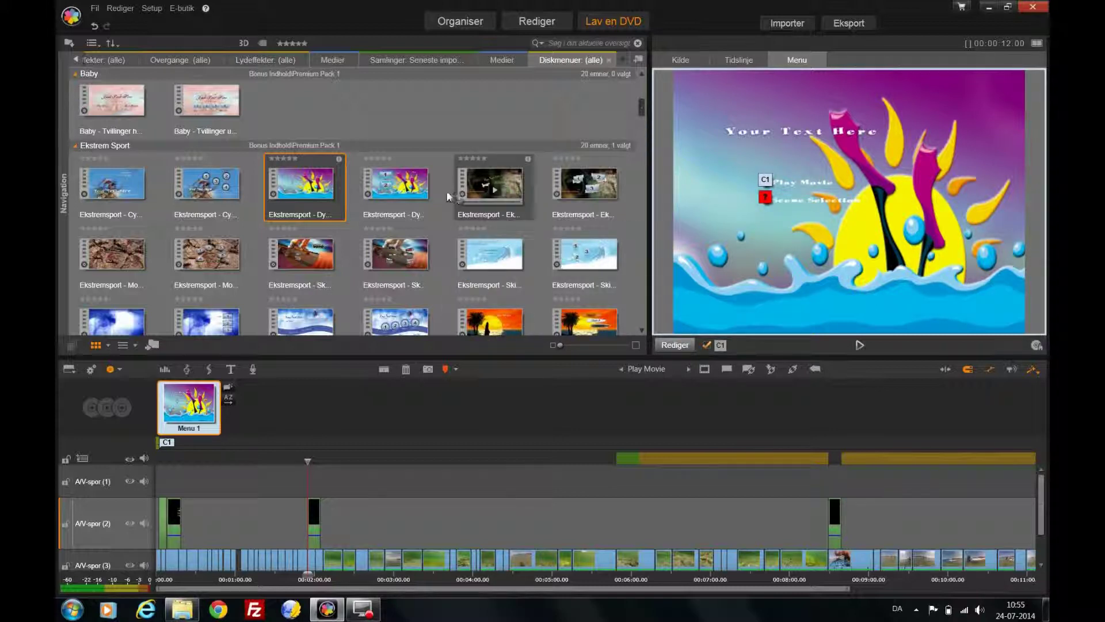
left_click_drag(423, 185, 261, 402)
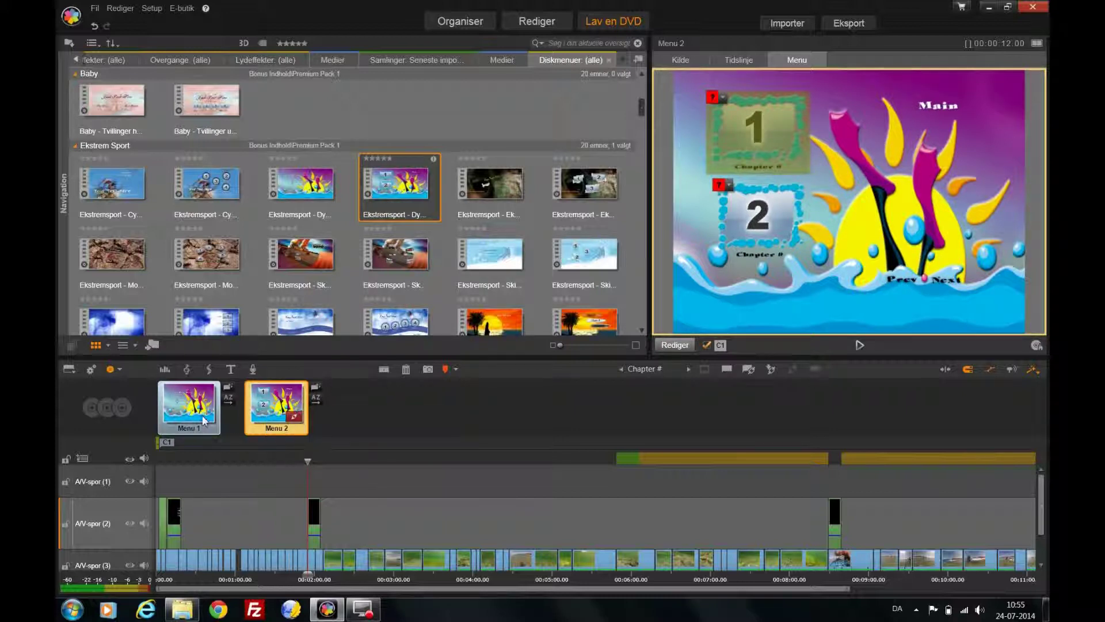
Link the Scene Selection button of Menu 1 to Menu 2.
left_click(203, 419)
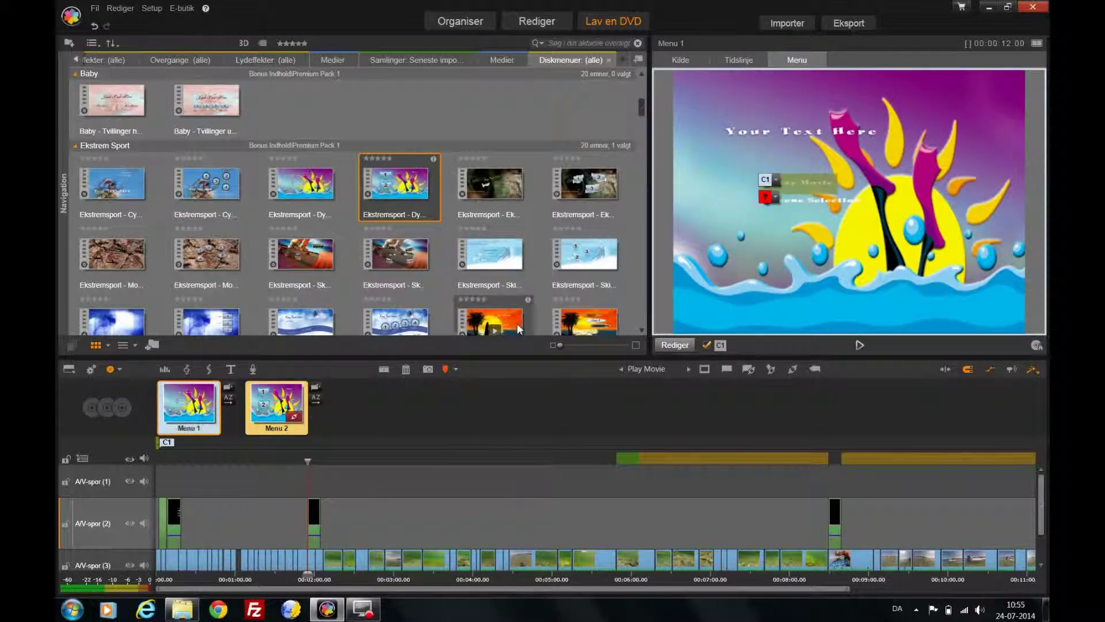
left_click(776, 203)
left_click(776, 199)
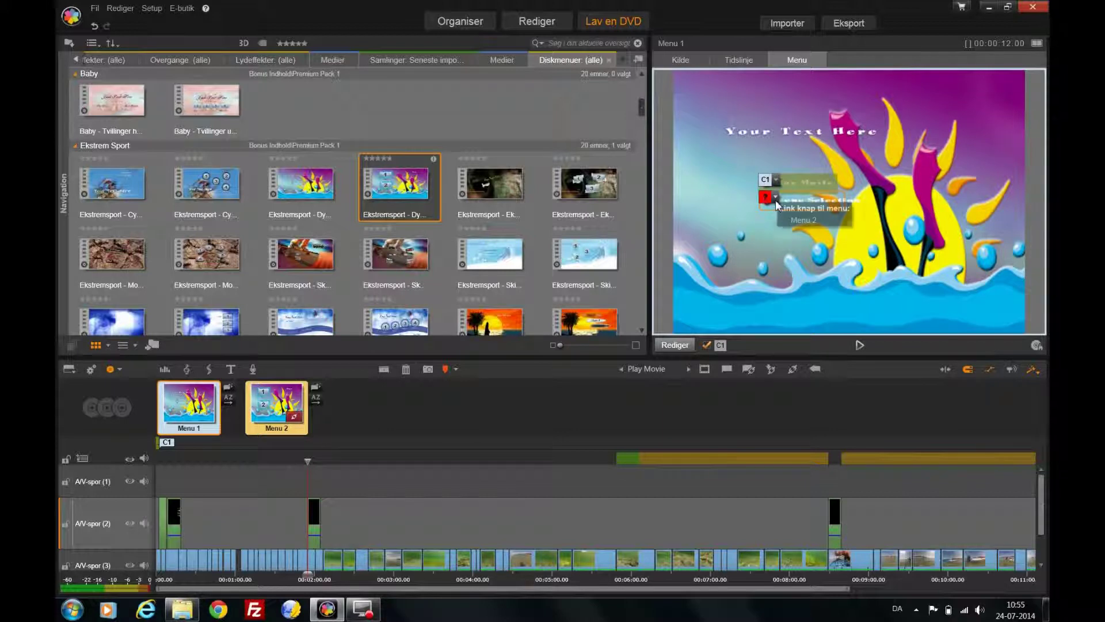
left_click(805, 222)
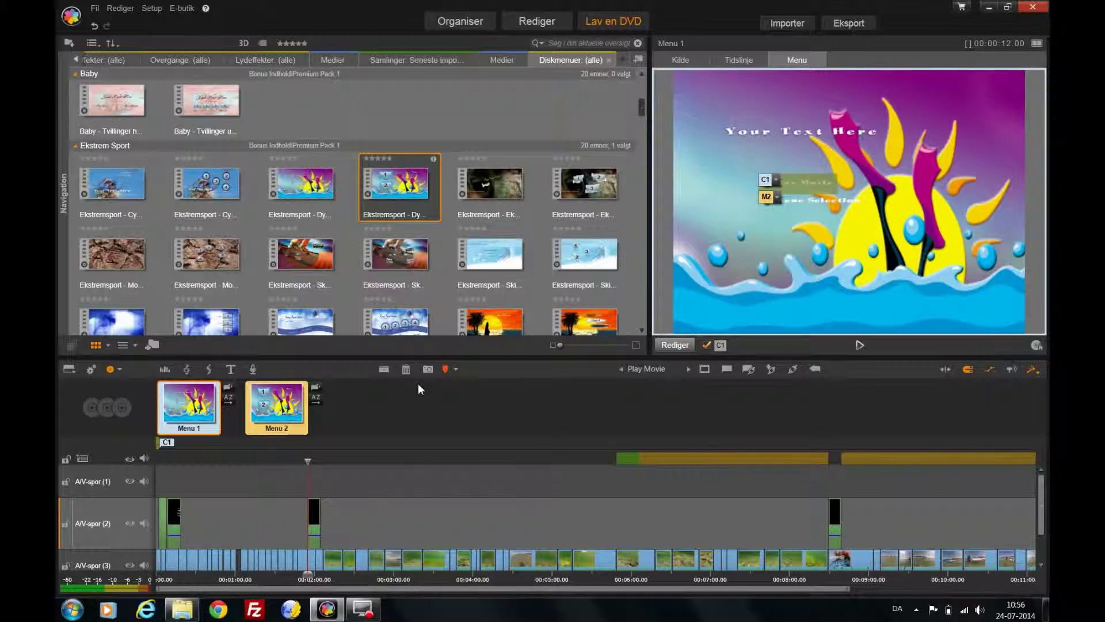
Add a chapter for Menu 2's first chapter button at 00:01:55.26, where the second title on the timeline begins.
left_click(290, 411)
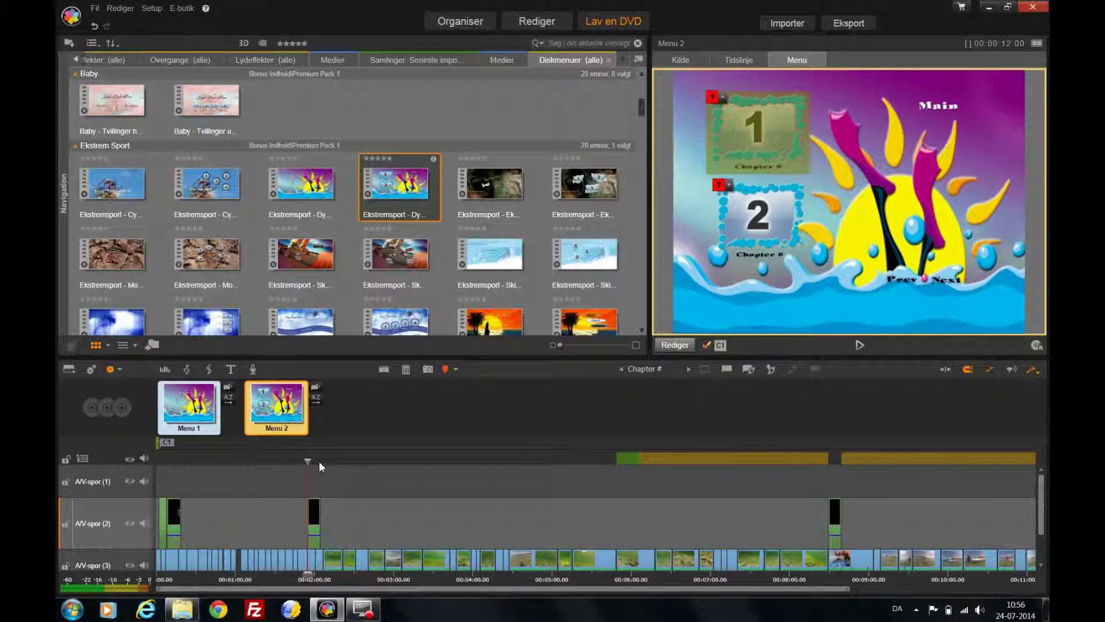
left_click_drag(309, 461, 314, 462)
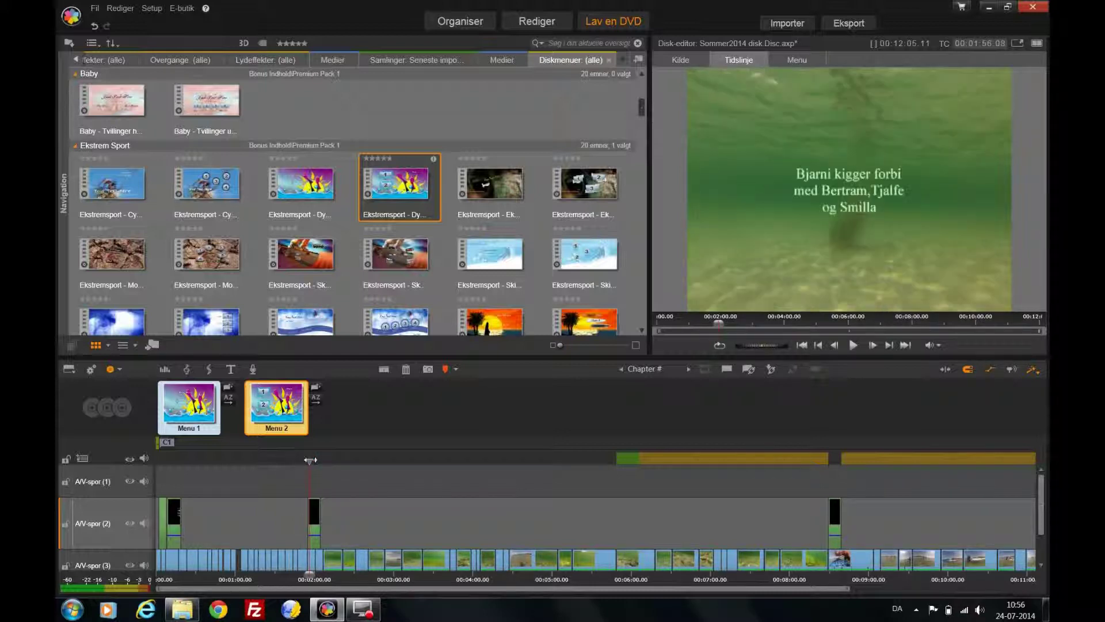
left_click_drag(310, 460, 310, 459)
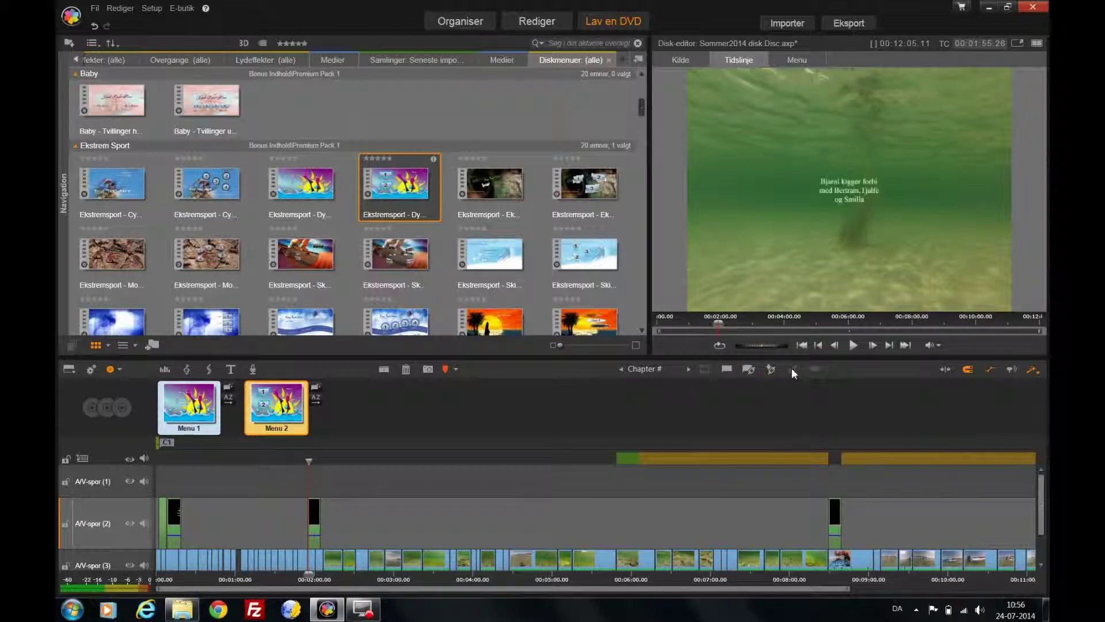
left_click(770, 370)
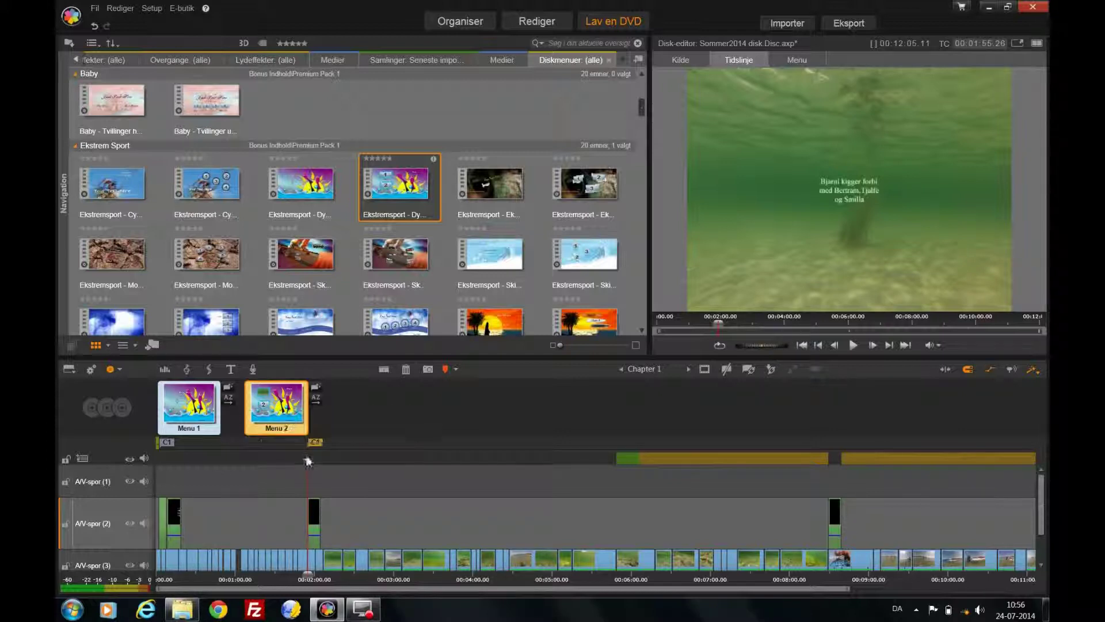
Add a second Menu 2 chapter at the start of the last title clip, adjusting its position to about 8:30.
left_click_drag(309, 461, 829, 487)
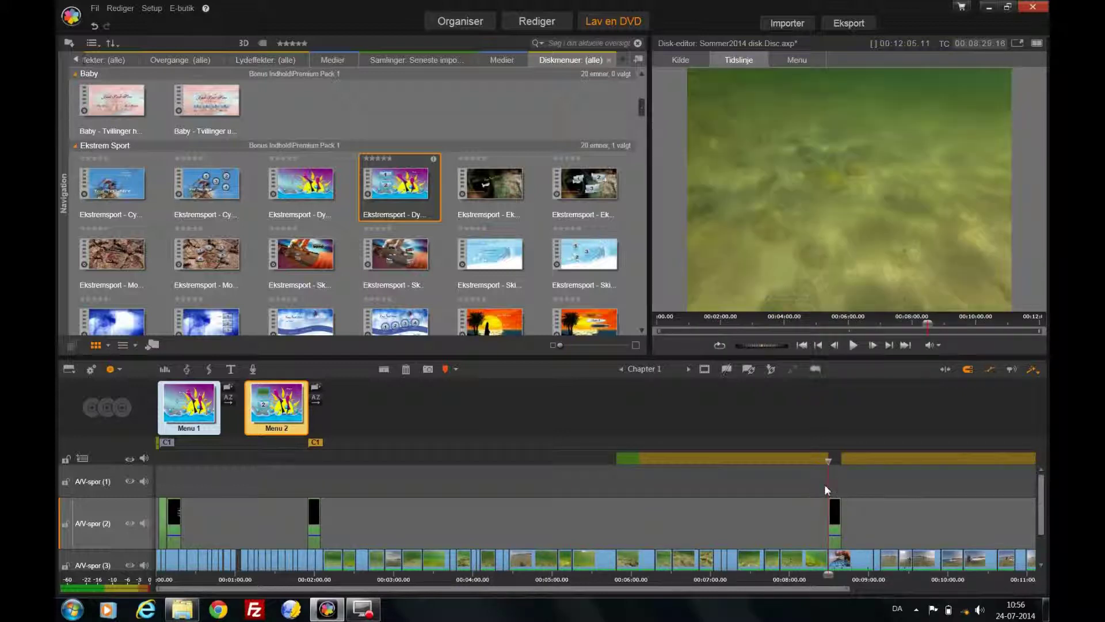
left_click(771, 370)
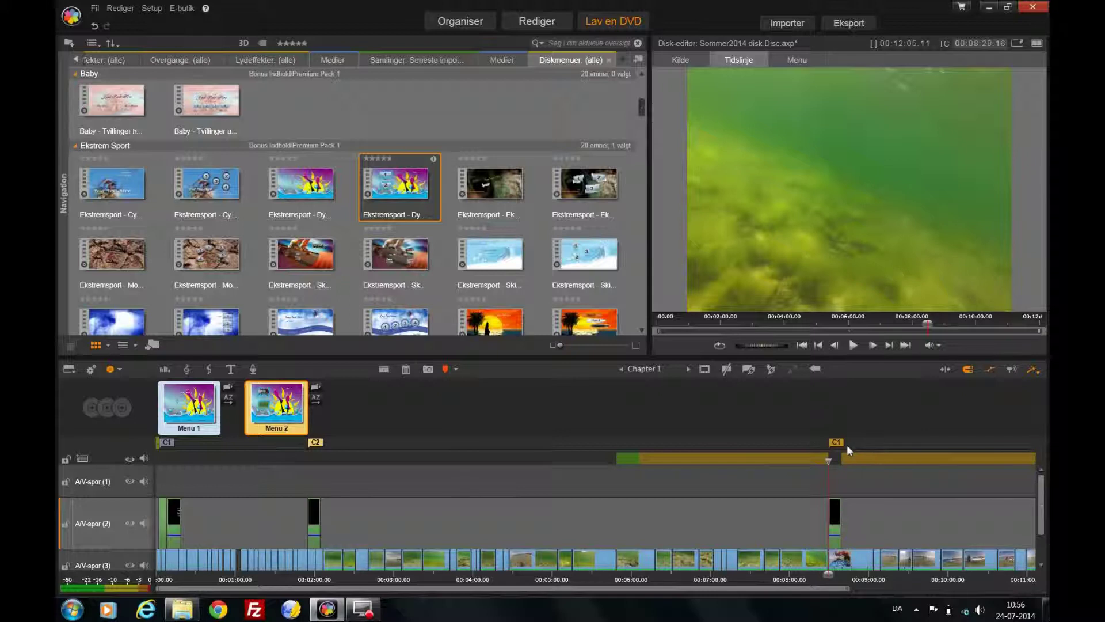
mouse_move(837, 444)
left_mouse_down()
mouse_move(773, 449)
mouse_move(475, 406)
mouse_move(374, 446)
mouse_move(299, 443)
mouse_move(658, 471)
mouse_move(830, 457)
left_mouse_up()
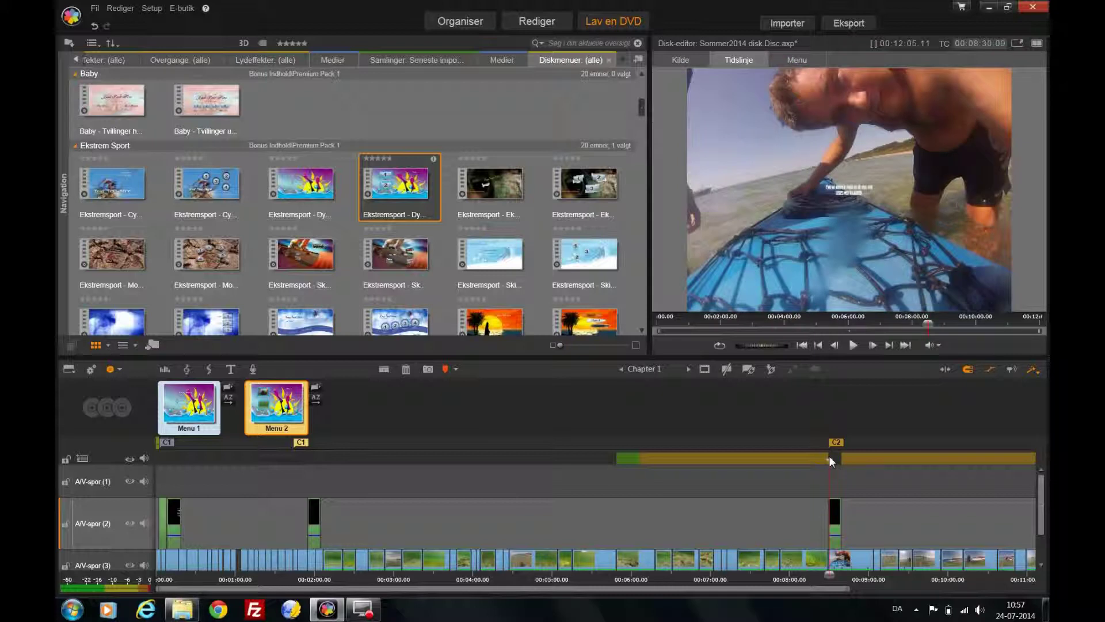
Move Menu 2's first chapter marker to the title clip at about 1:55.14 and display Menu 2's chapter buttons.
left_click(303, 443)
left_click_drag(306, 445, 309, 440)
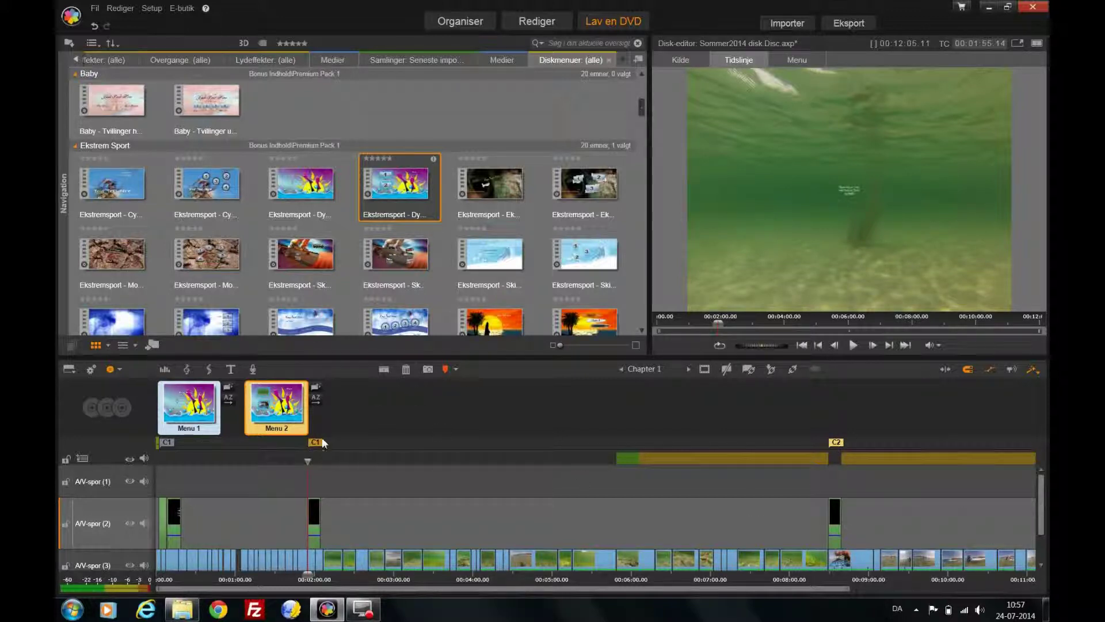
left_click(293, 413)
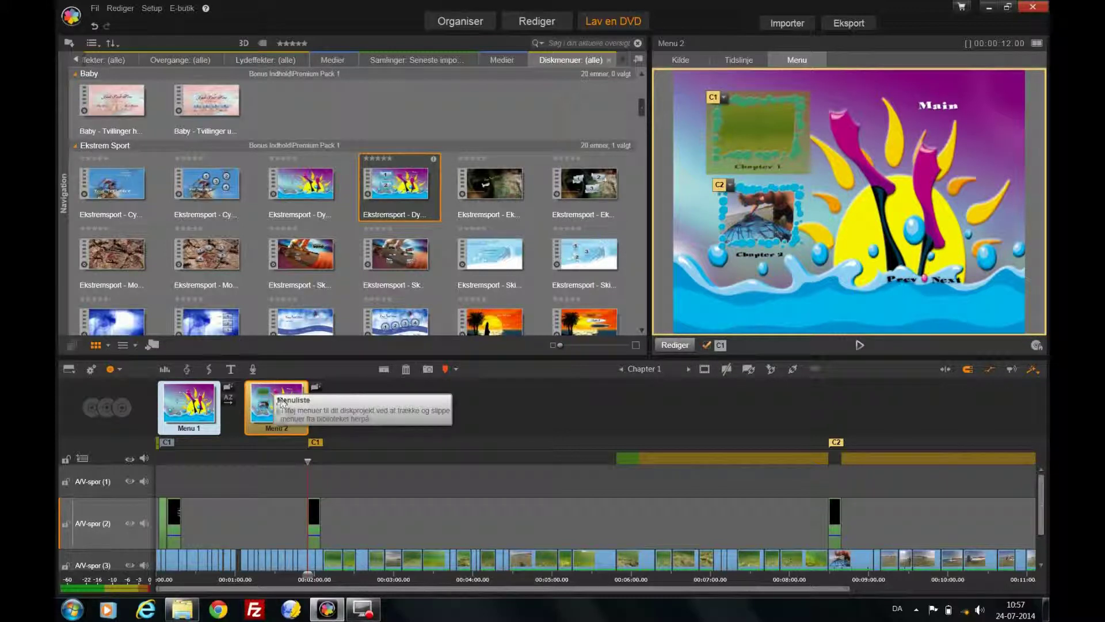
Open Menu 1 for editing and replace its heading with "Sommer 2014 sol og vand".
left_click(205, 409)
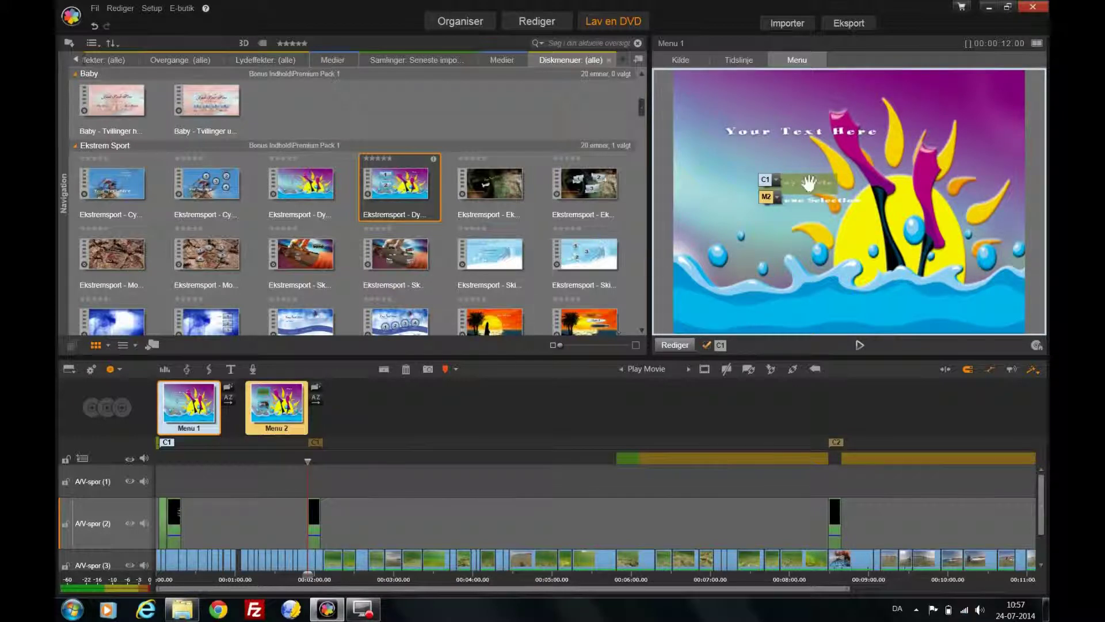
left_click(682, 346)
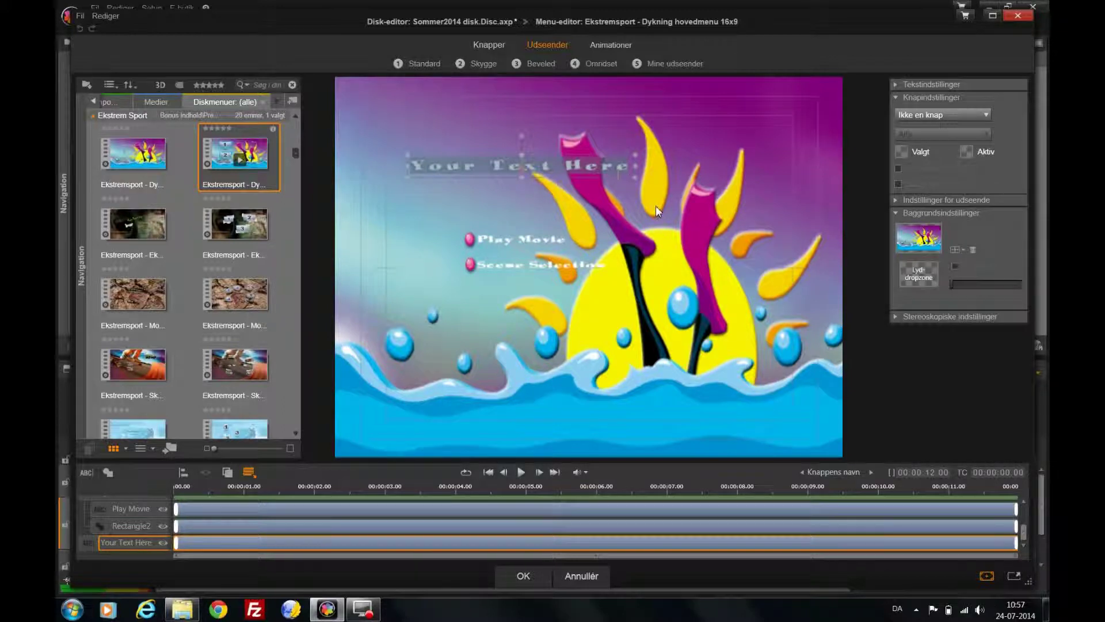
key("BackSpace")
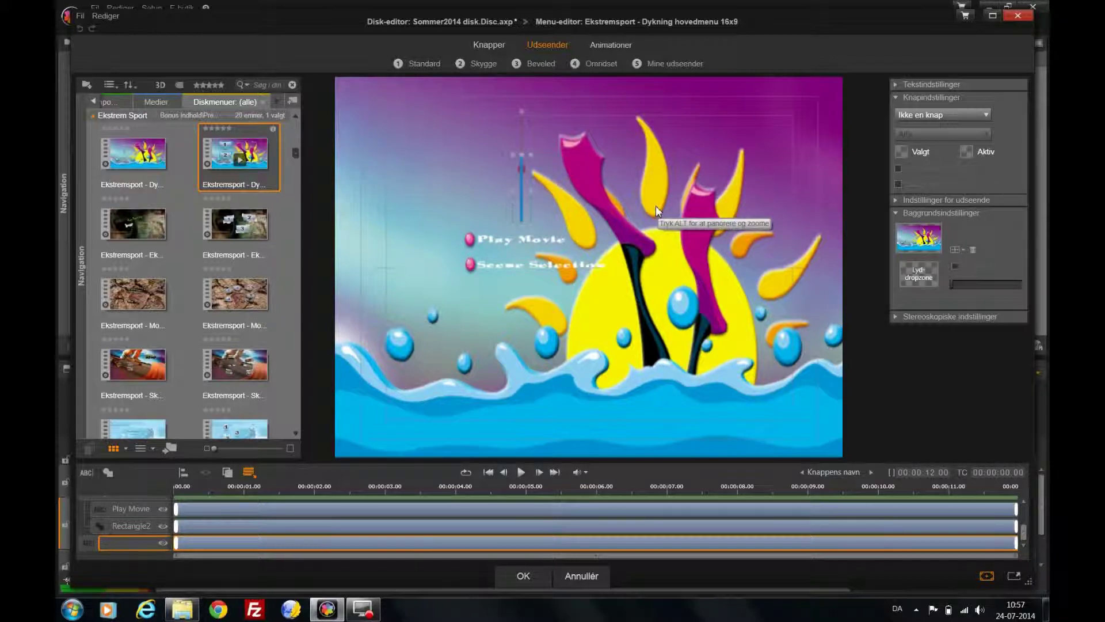
type("Som")
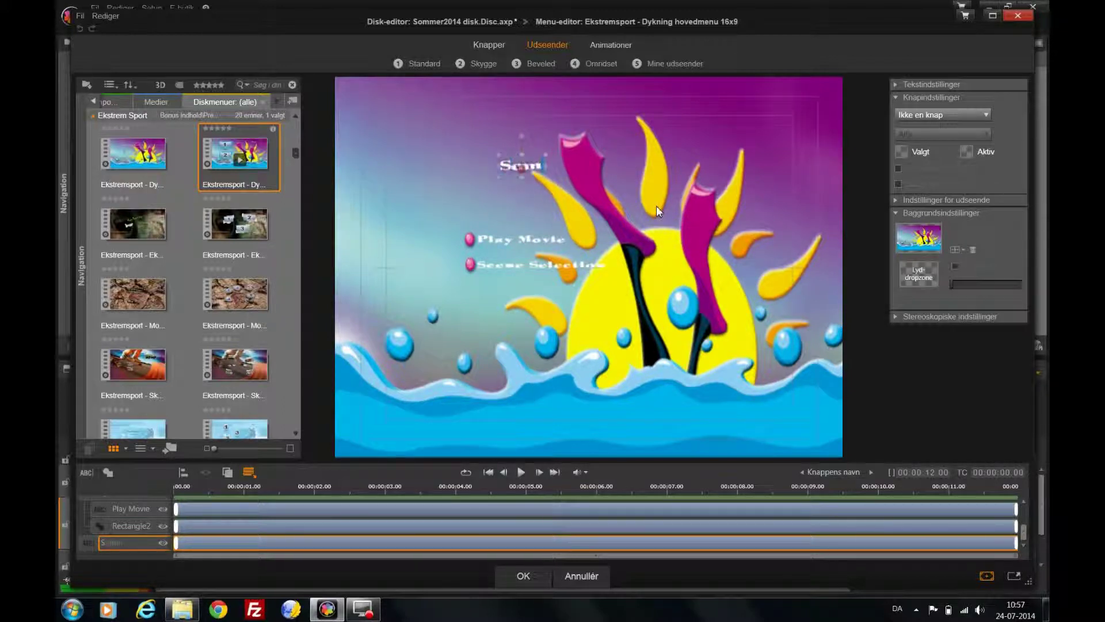
type("mer")
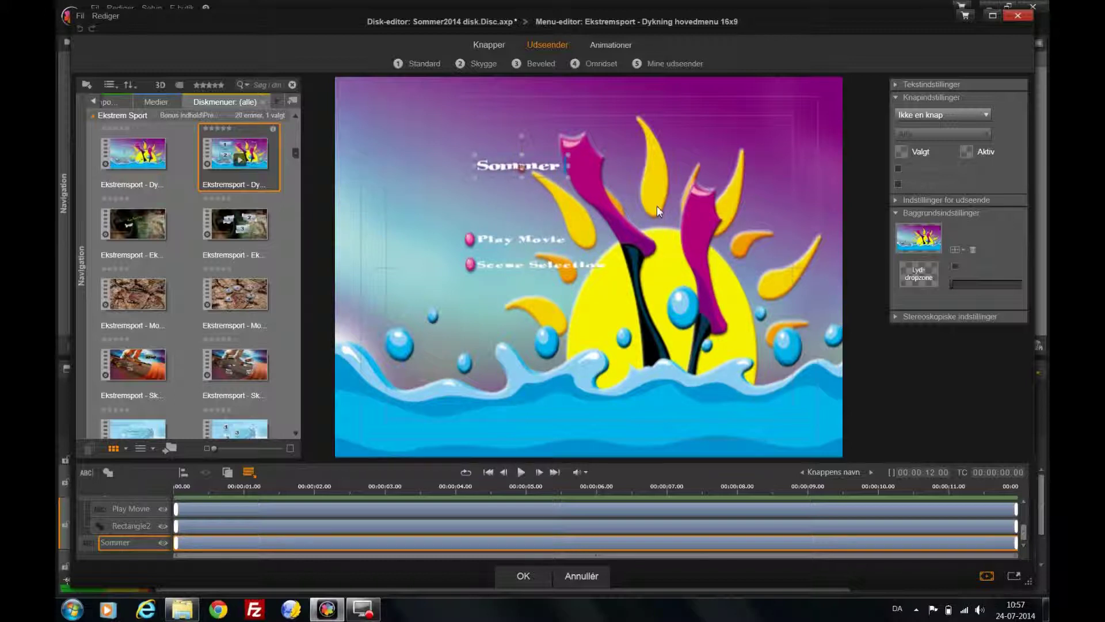
type(" 2014")
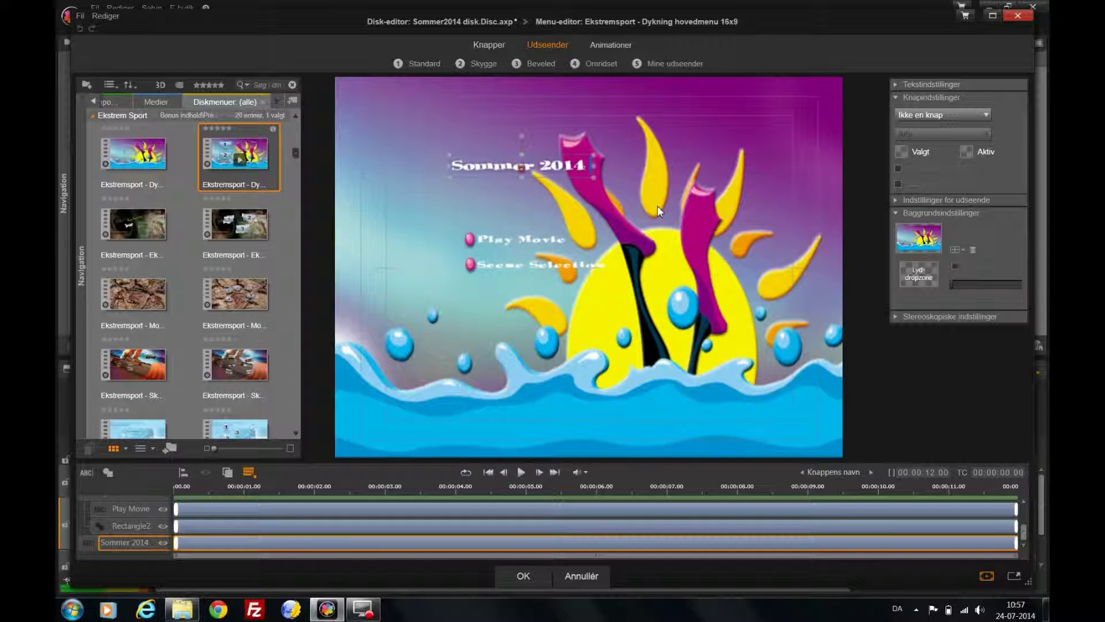
type("sol og")
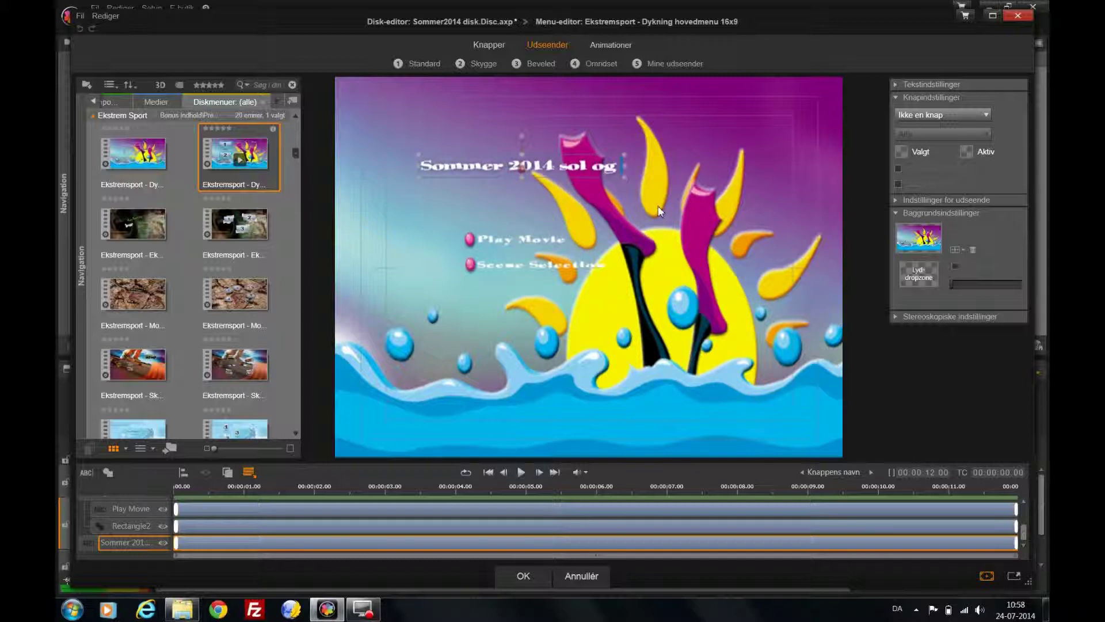
type(" vand")
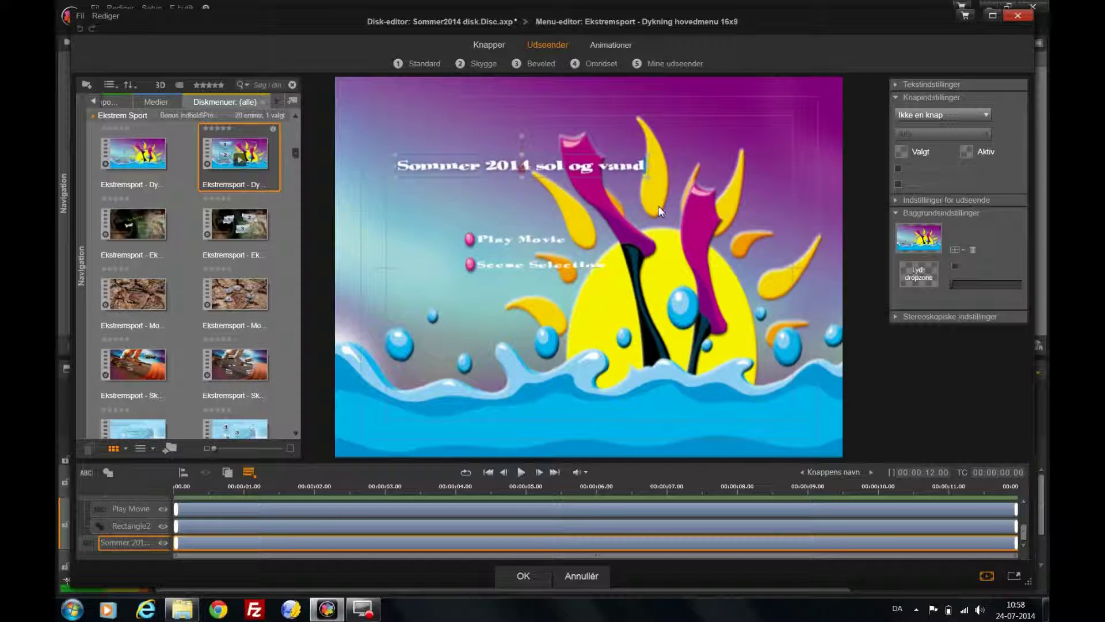
Relabel the Play Movie button as "Afspil Film".
left_click(536, 237)
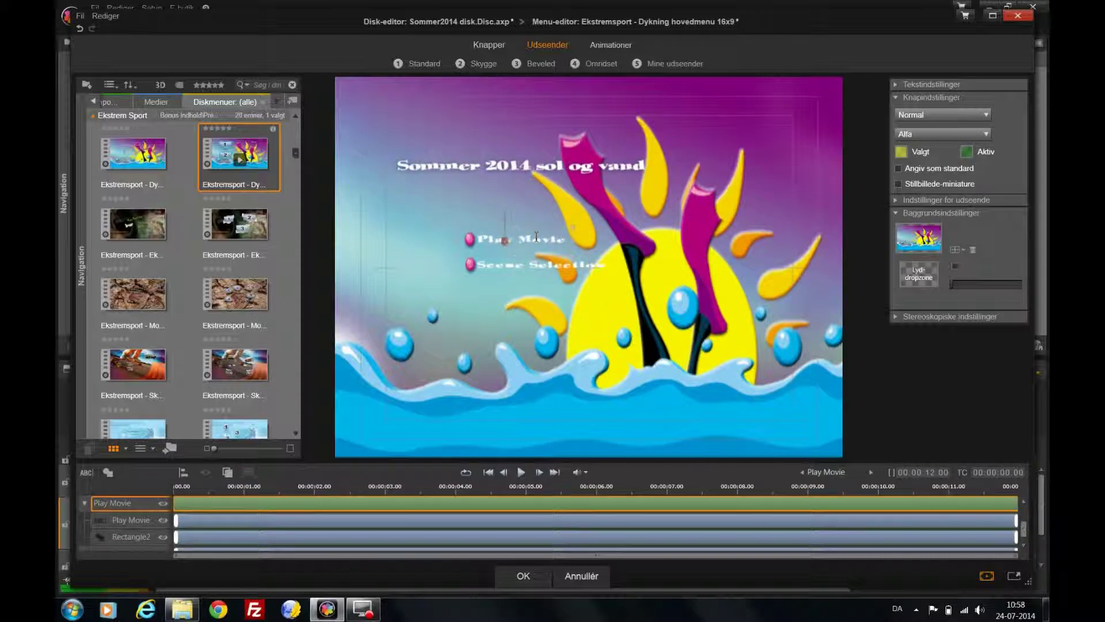
left_click(568, 241)
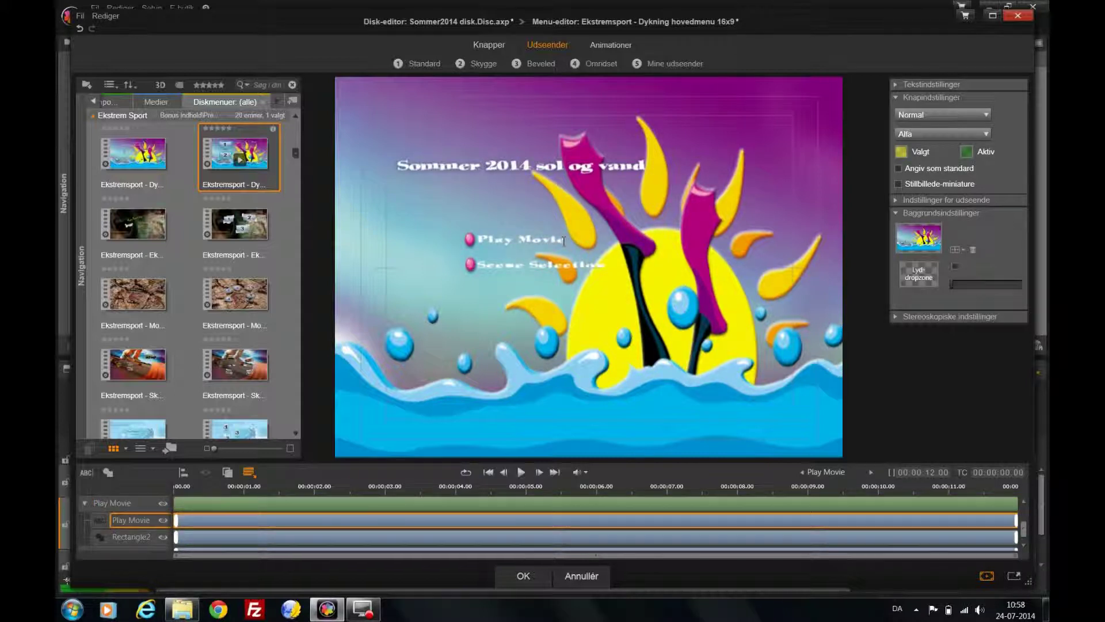
left_click_drag(568, 239, 516, 241)
left_click(487, 240)
left_click_drag(566, 242, 477, 241)
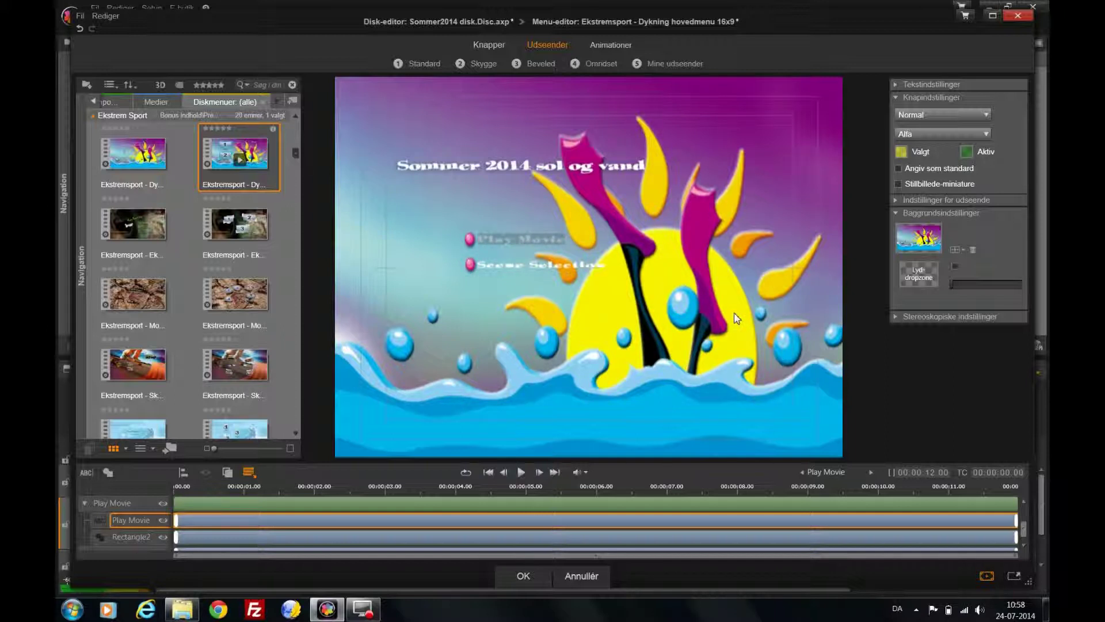
type("A")
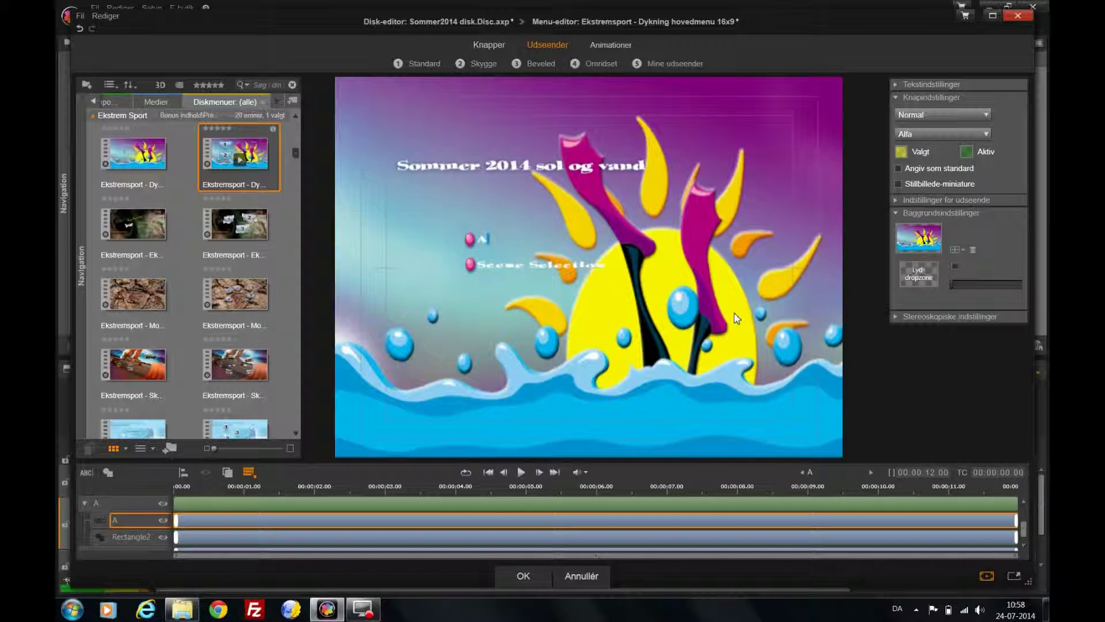
type("fspil Film")
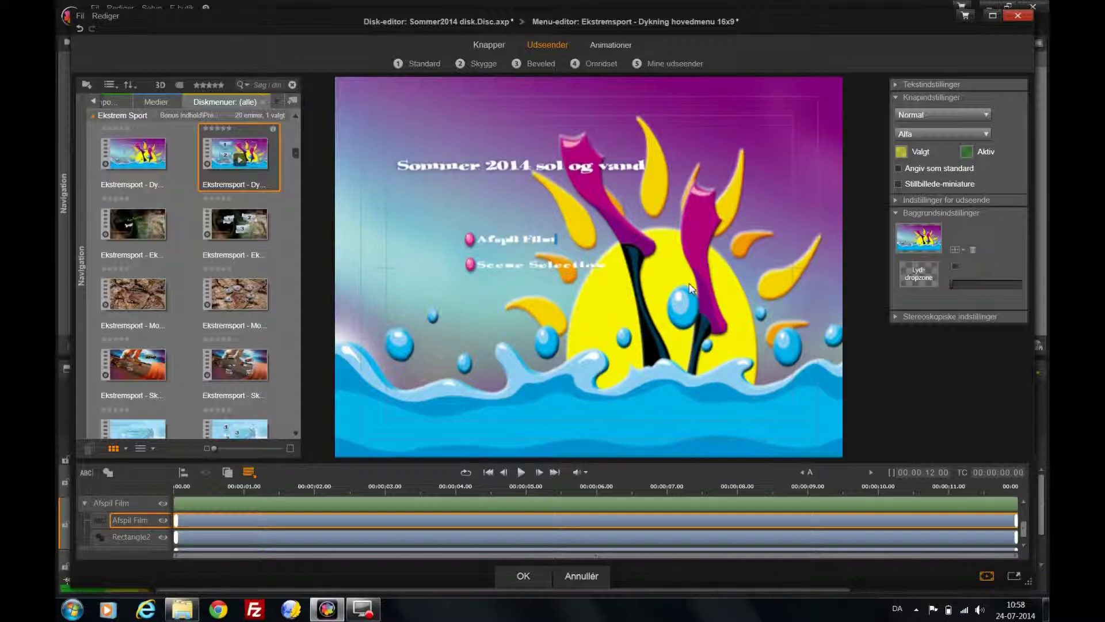
Relabel the Scene Selection button as "Kapitler".
left_click(577, 271)
left_click(607, 268)
left_click_drag(607, 268, 480, 274)
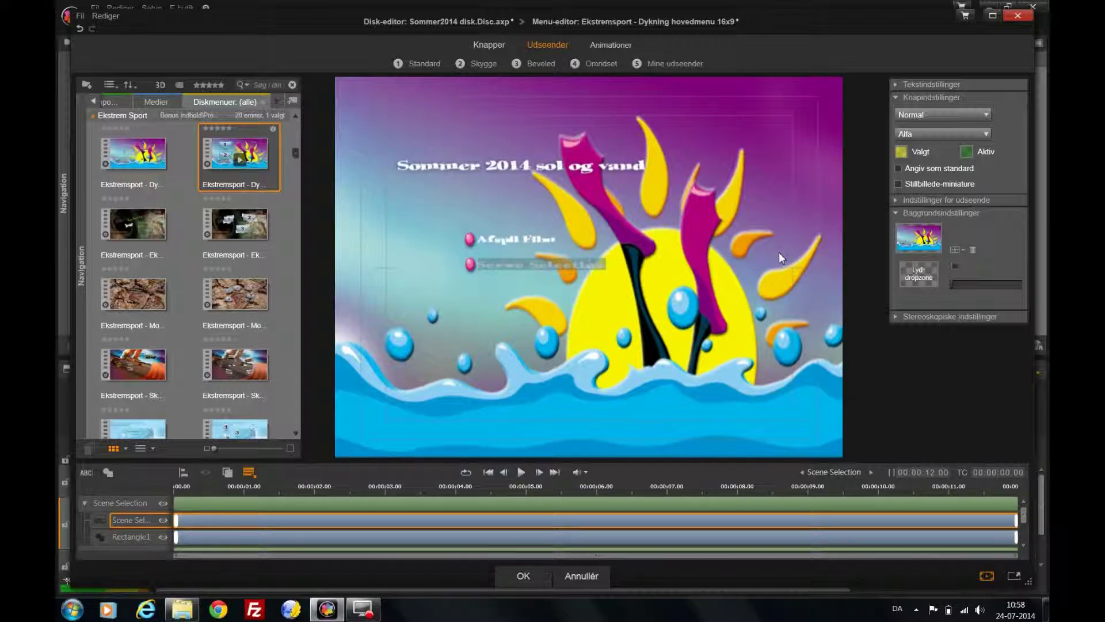
type("Kapitler")
left_click(661, 298)
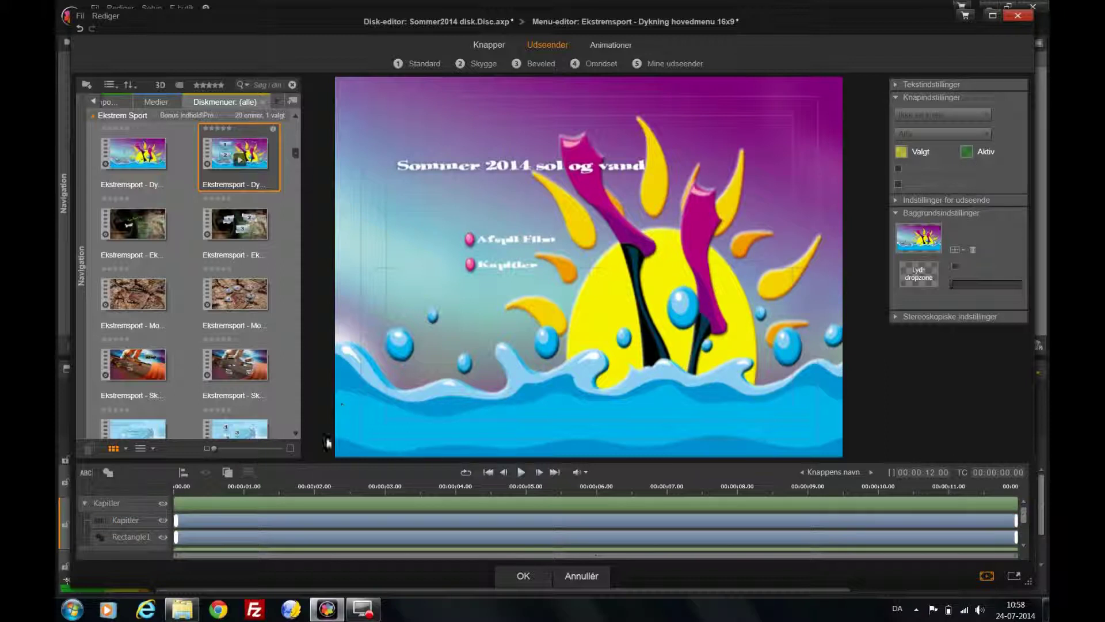
Apply the Menu 1 edits and open Menu 2 for editing.
left_click(521, 576)
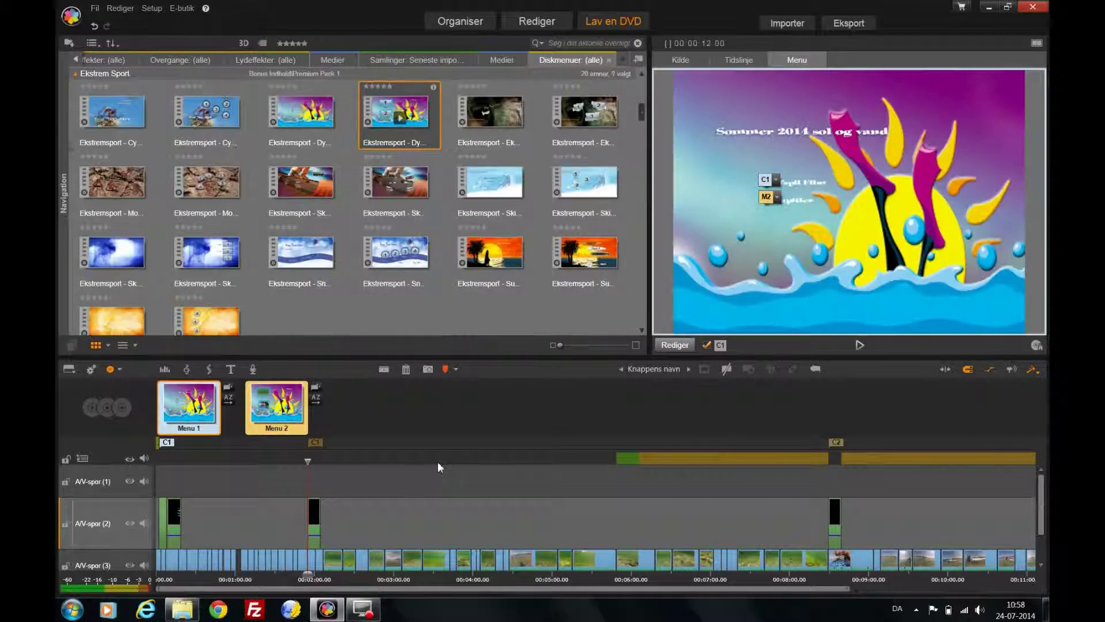
left_click(286, 405)
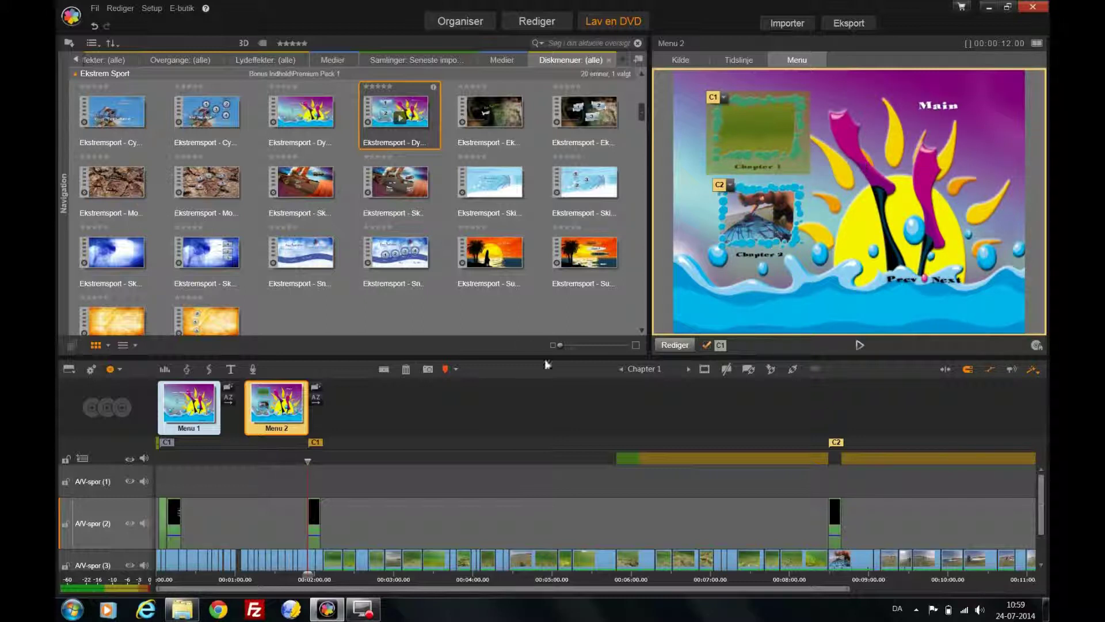
left_click(663, 346)
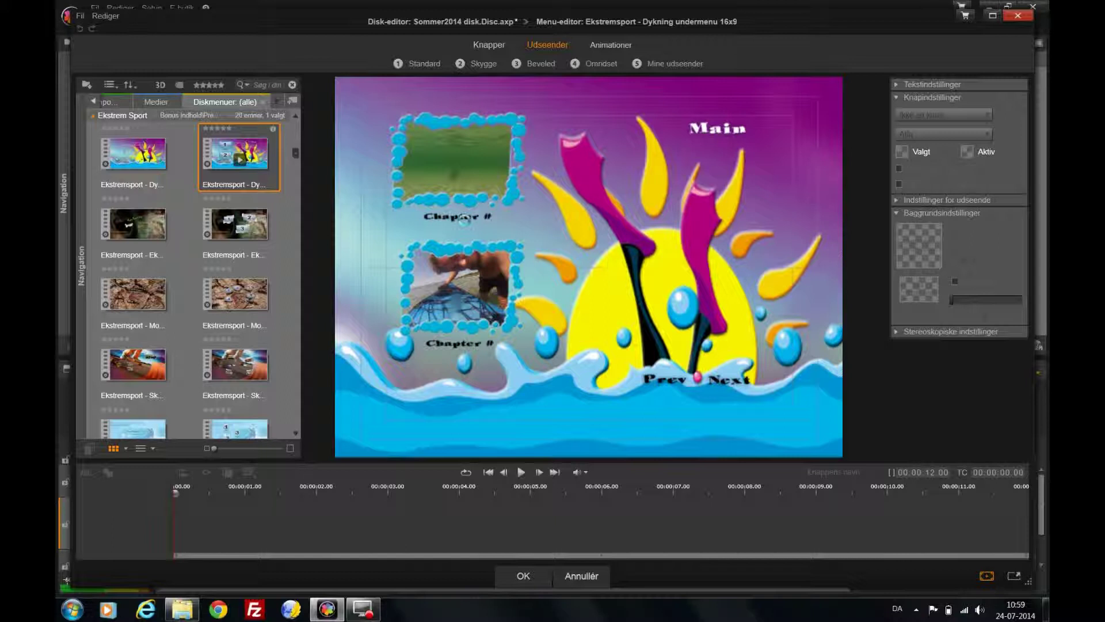
Replace "Chapter" in the first chapter button's label with the person's first name followed by "med unger", keeping the # placeholder.
left_click(467, 218)
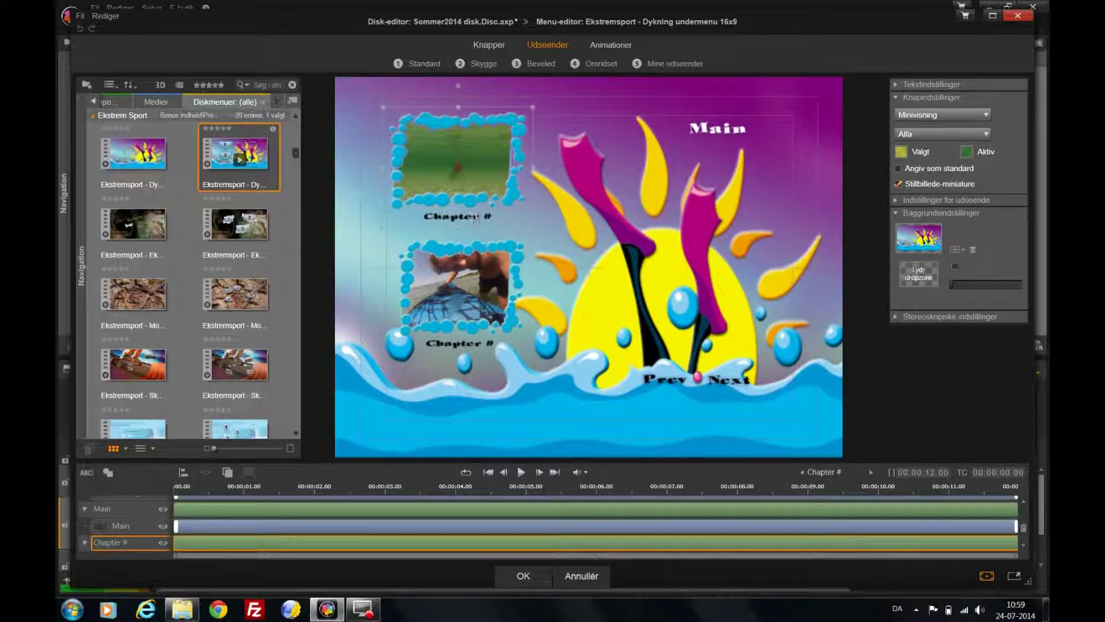
left_click(480, 218)
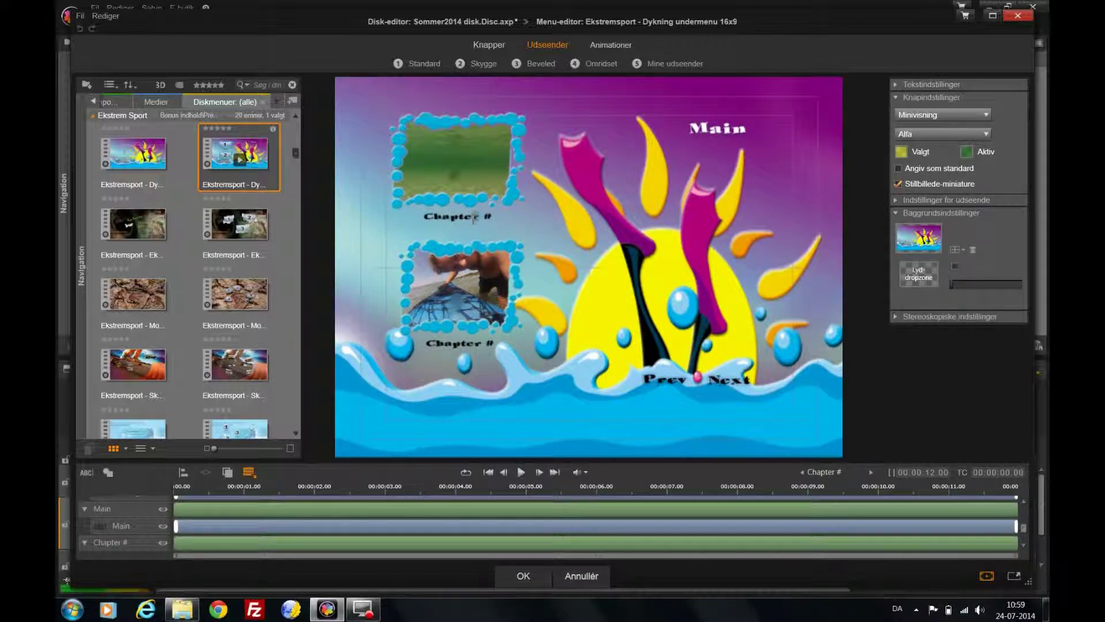
left_click_drag(480, 217, 433, 218)
type("Bjarn")
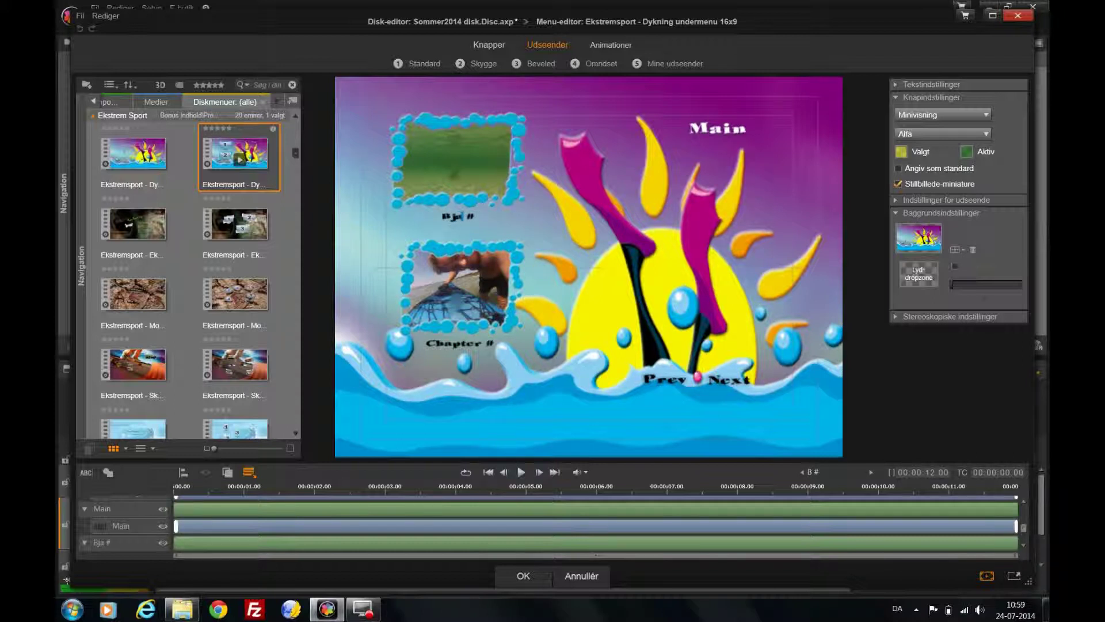
type("i")
type(" og")
key("BackSpace")
key("BackSpace")
key("BackSpace")
type("med")
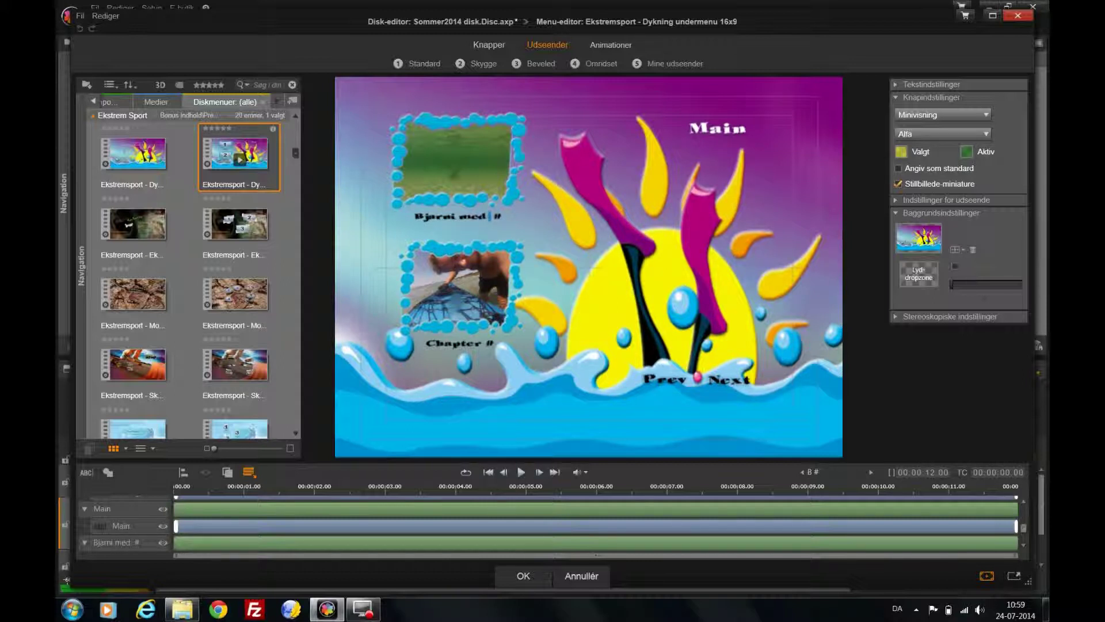
type(" u")
key("BackSpace")
type("ung ")
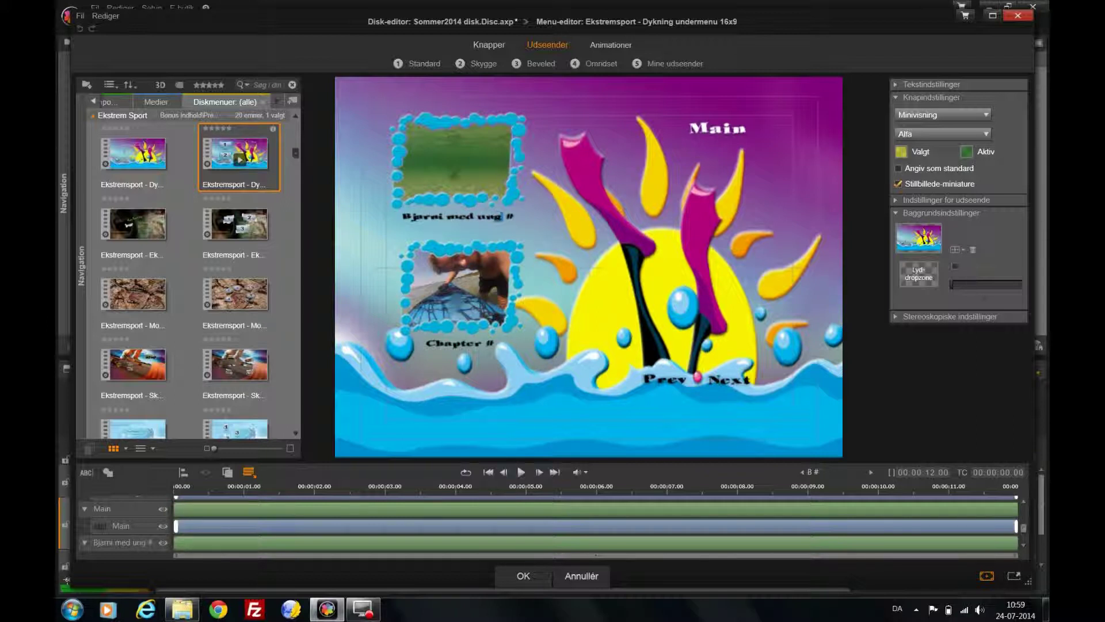
type("er")
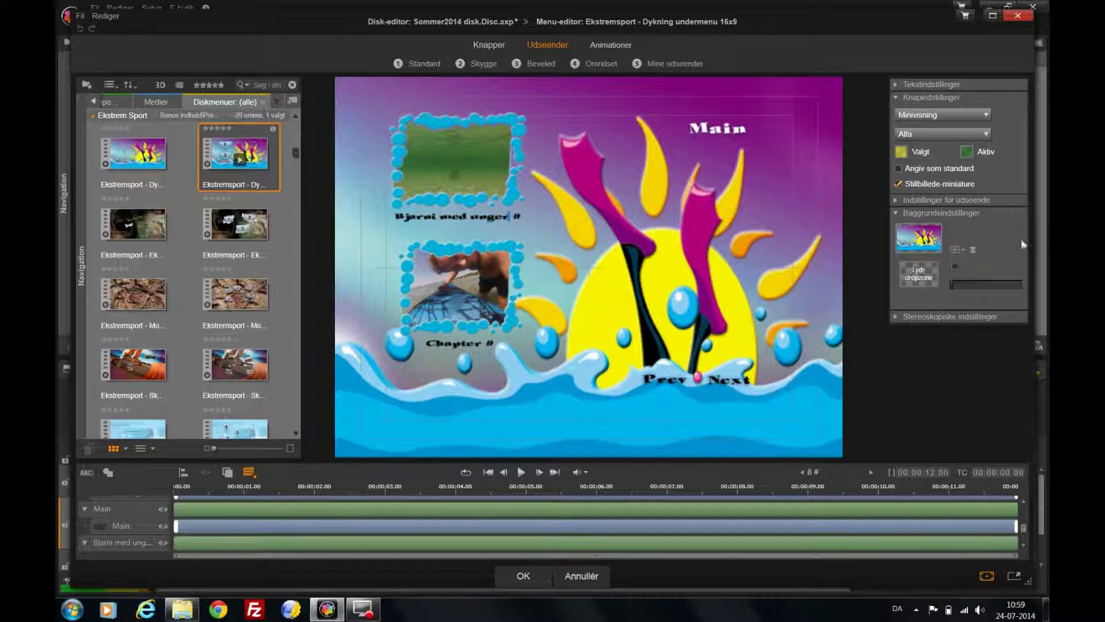
Replace "Chapter" in the second chapter button's label with "Farfar", keeping the # placeholder.
left_click(479, 344)
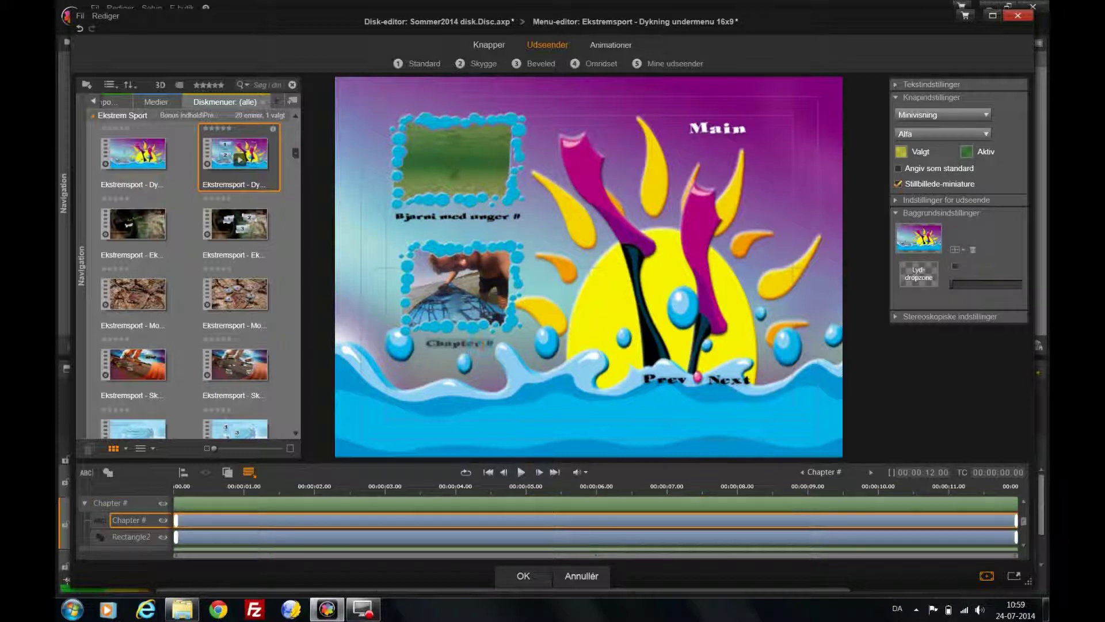
key("BackSpace")
key("BackSpace")
key("BackSpace")
key("BackSpace")
key("BackSpace")
key("BackSpace")
key("BackSpace")
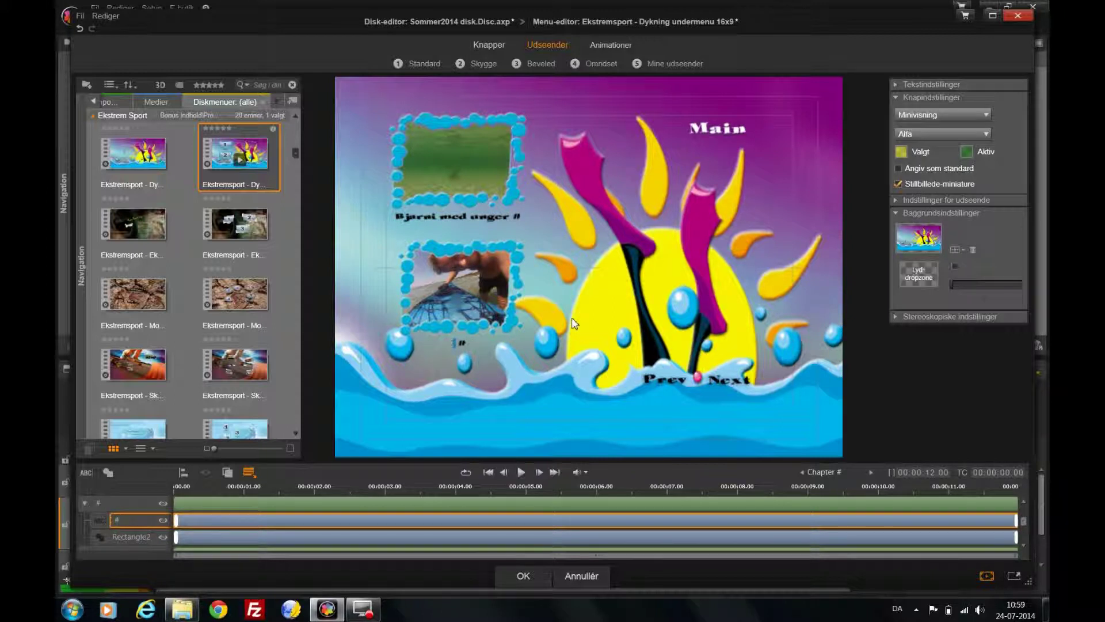
type("farfar")
key("Delete")
type("F")
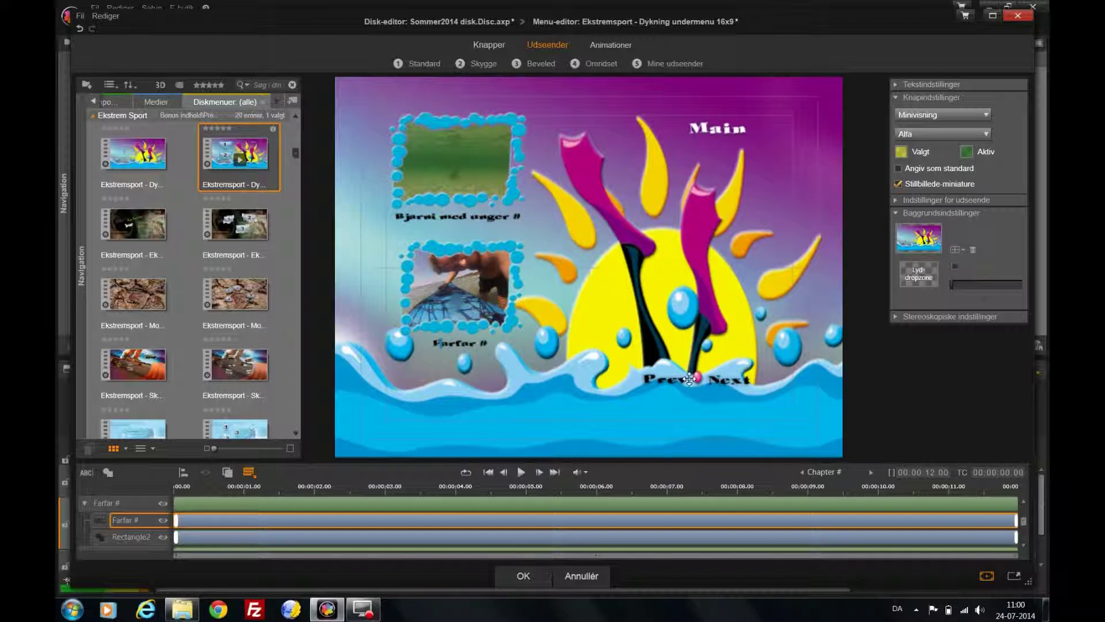
Relabel the Main button as "Start".
left_click(742, 129)
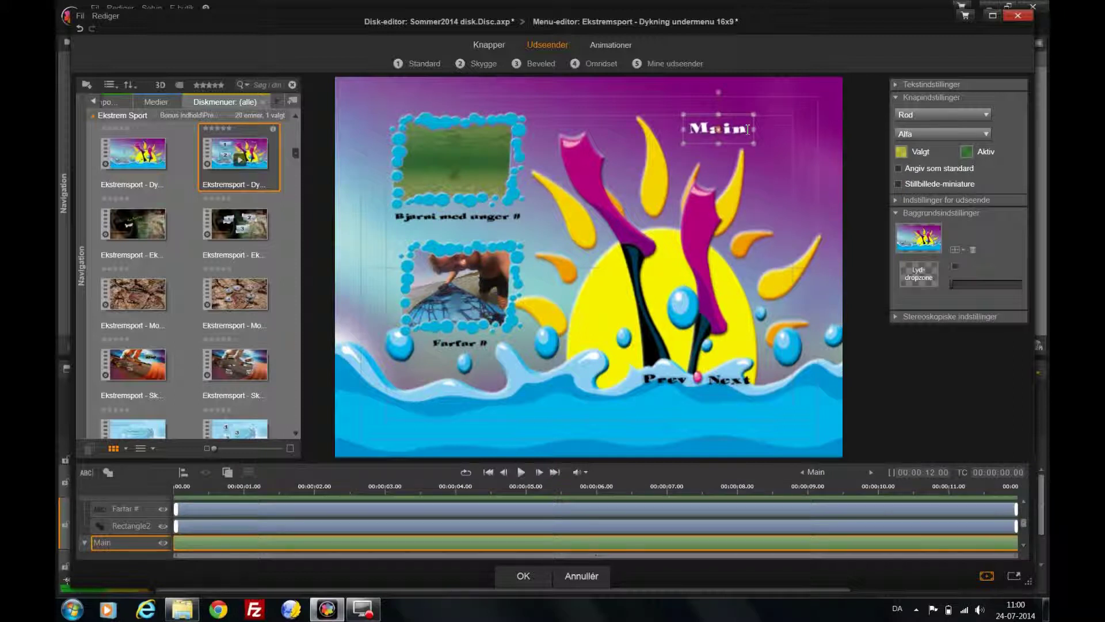
left_click(747, 129)
left_click_drag(747, 130, 685, 133)
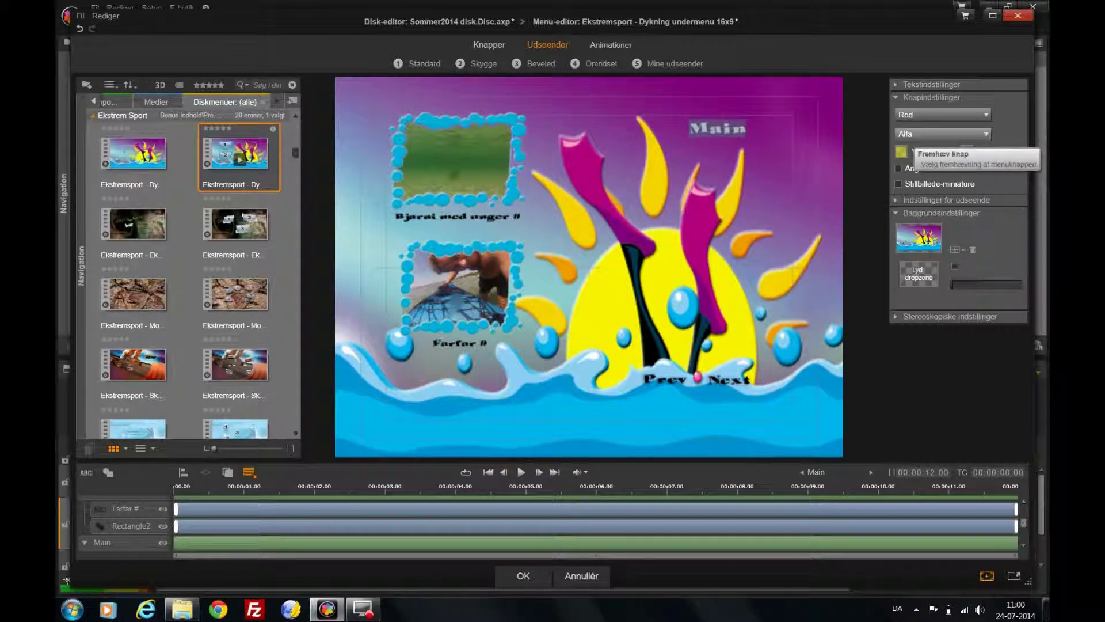
type("Start")
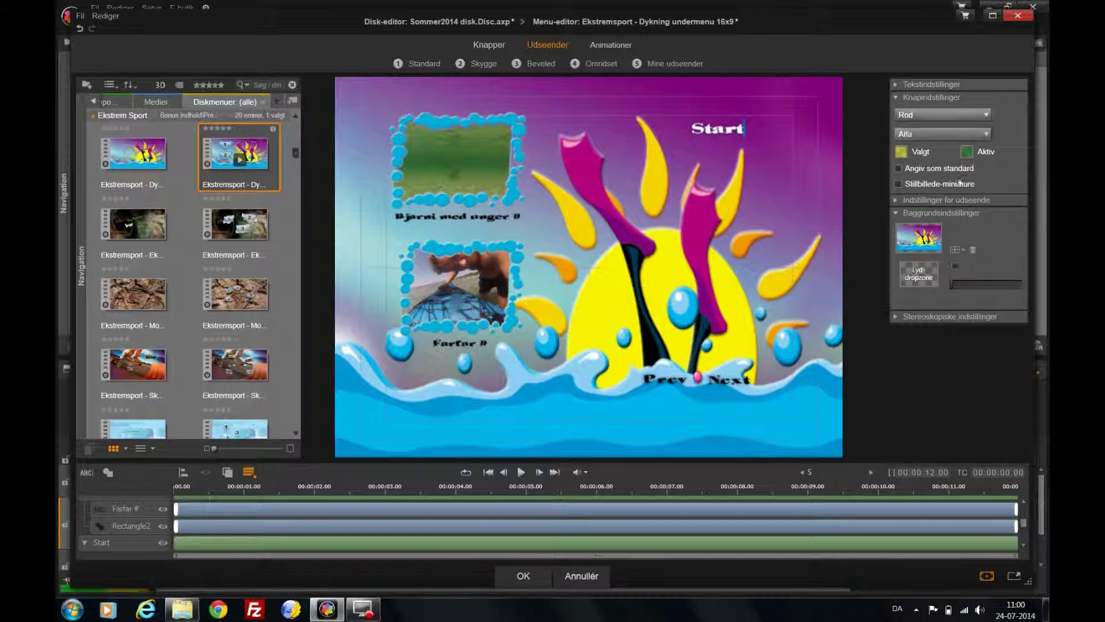
Relabel the Prev button as "Forige".
left_click(671, 380)
left_click(688, 380)
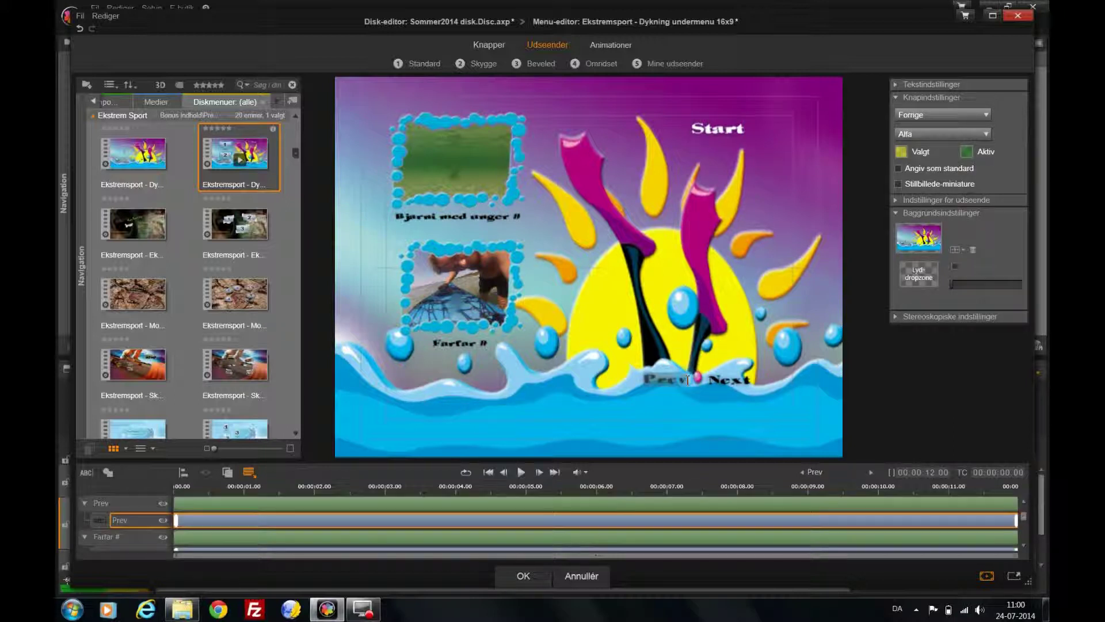
type("Forige")
Relabel the Next button as "Næste" and apply the Menu 2 edits.
left_click(749, 381)
left_click_drag(751, 381, 703, 374)
type("Næste")
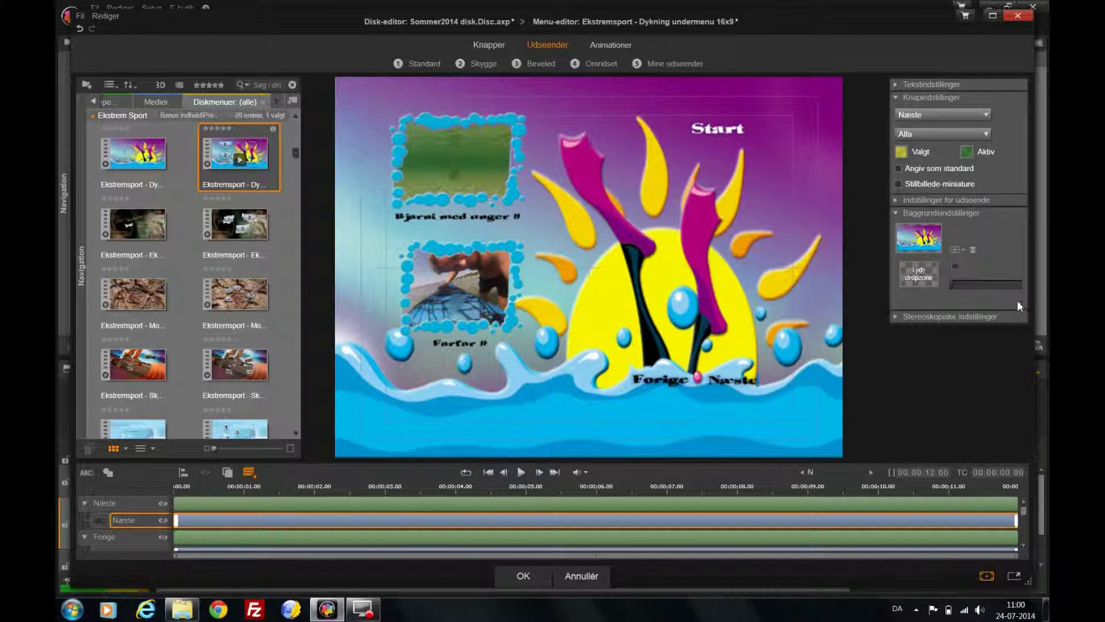
left_click(724, 274)
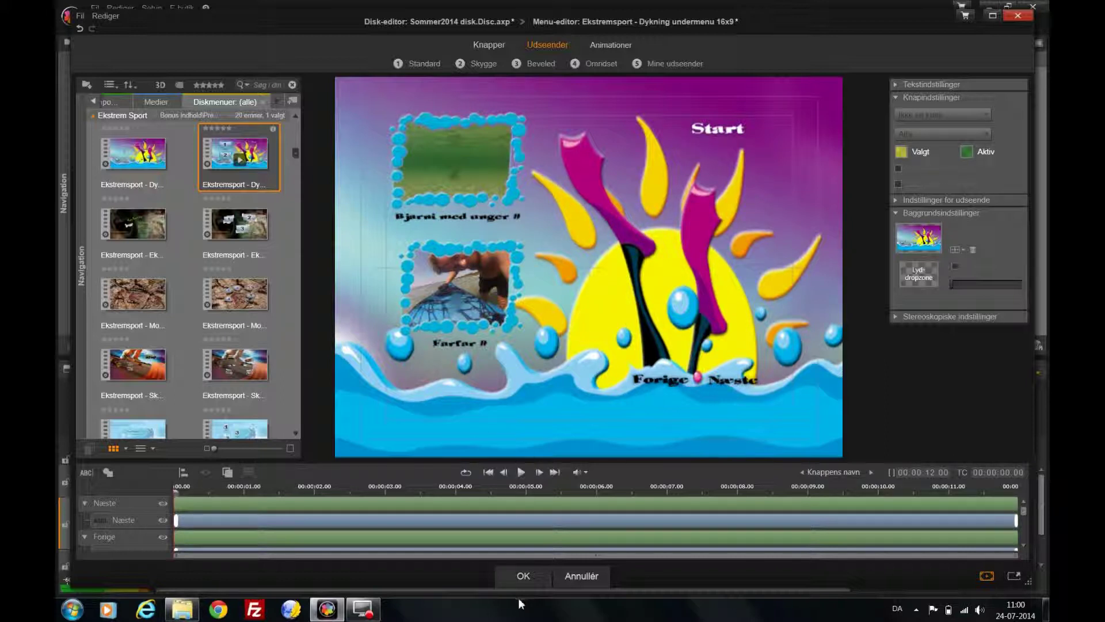
left_click(523, 576)
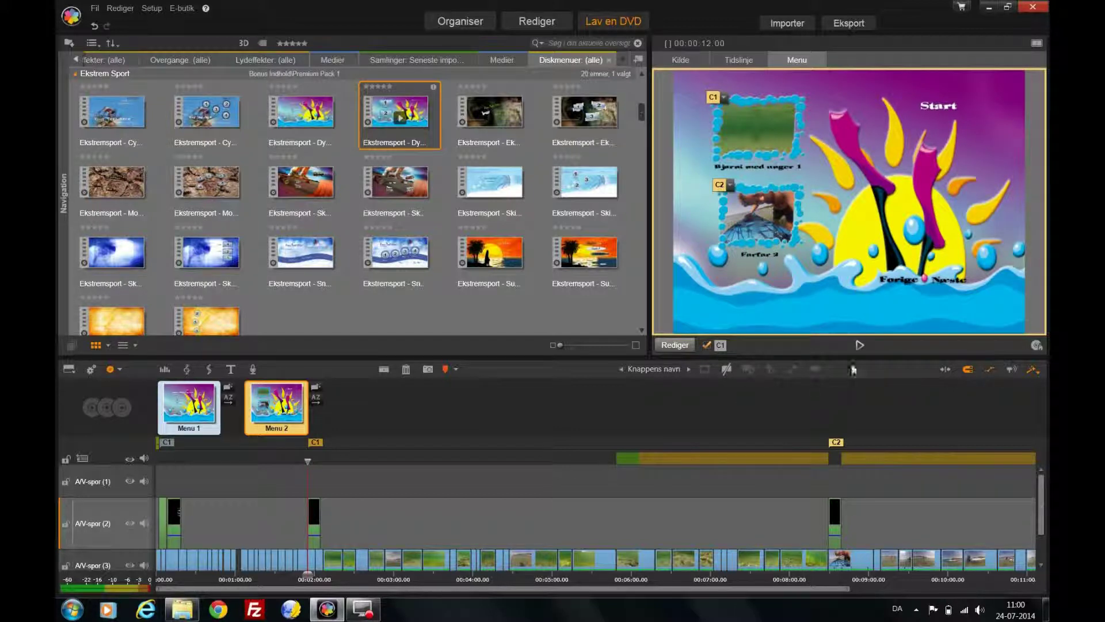
Preview the disc from Menu 2, testing the Start and Afspil Film buttons, and return to the main menu.
left_click(861, 346)
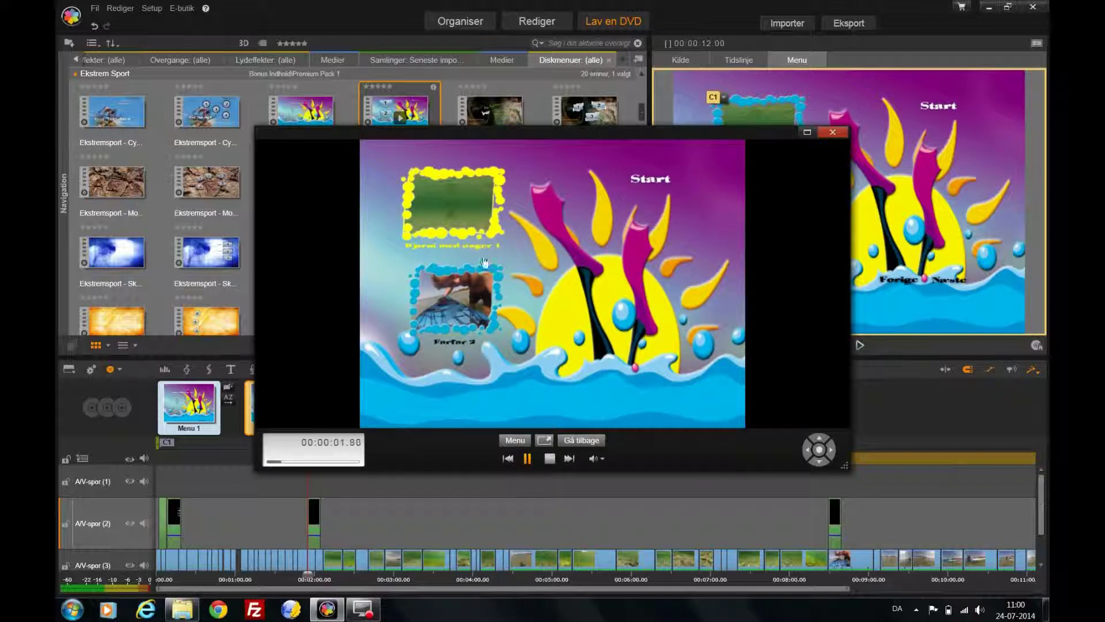
left_click(656, 178)
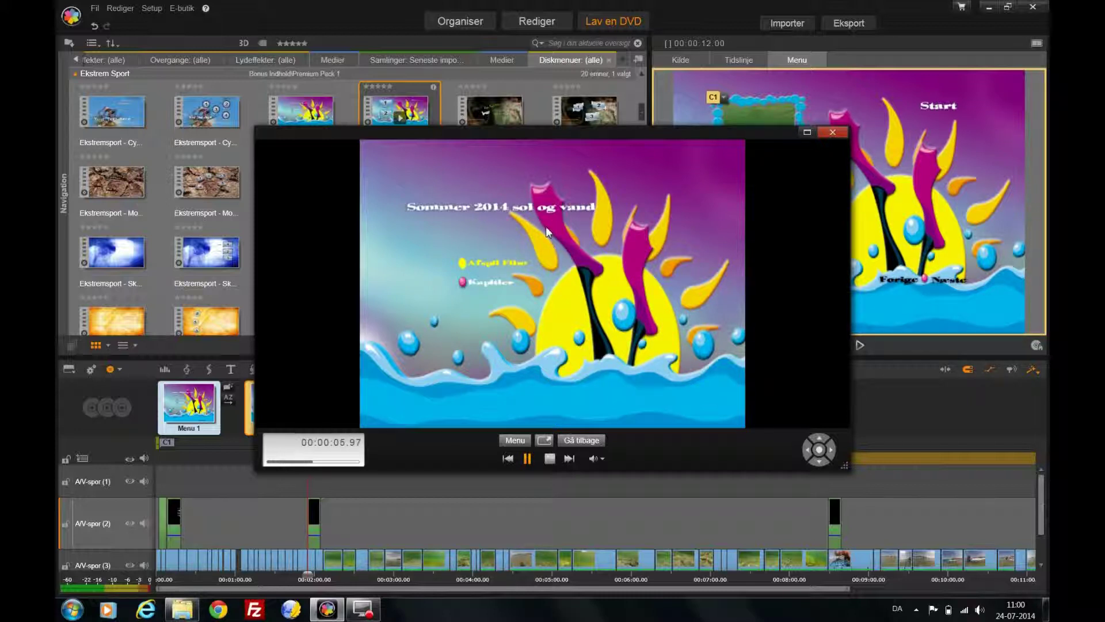
left_click(484, 265)
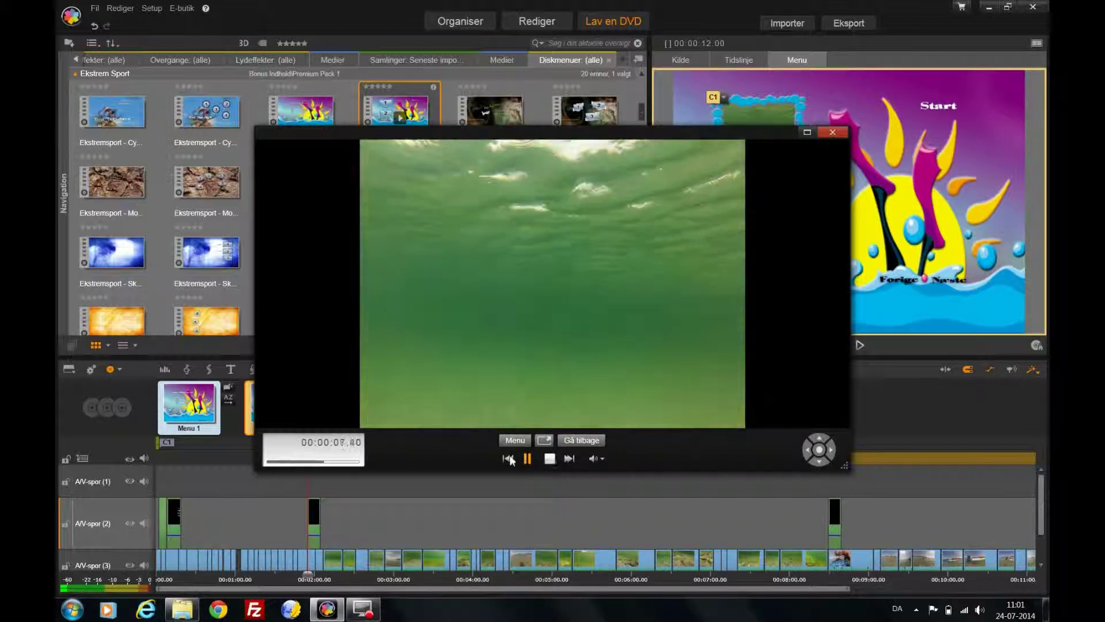
key("space")
left_click(514, 443)
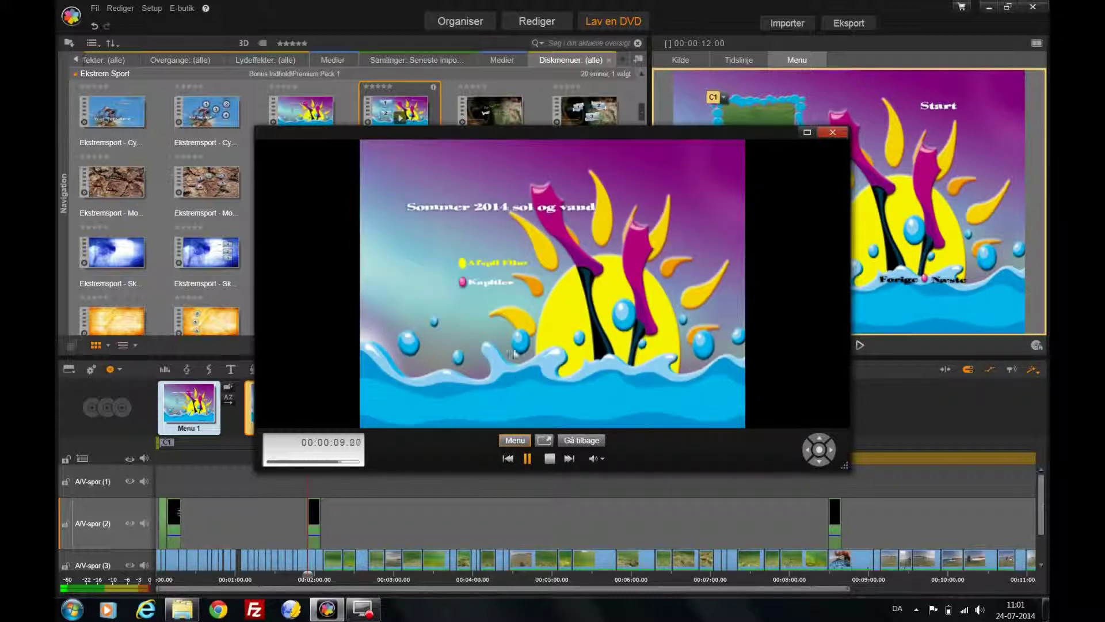
Test the Kapitler link and both chapter buttons in the preview, and close the preview.
left_click(478, 284)
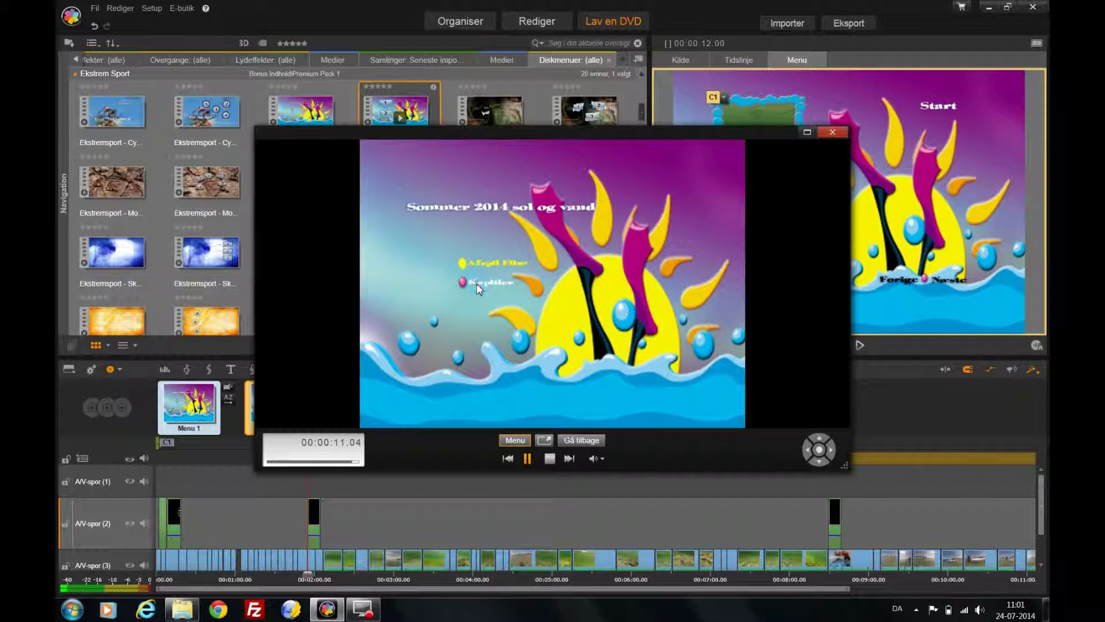
left_click(441, 206)
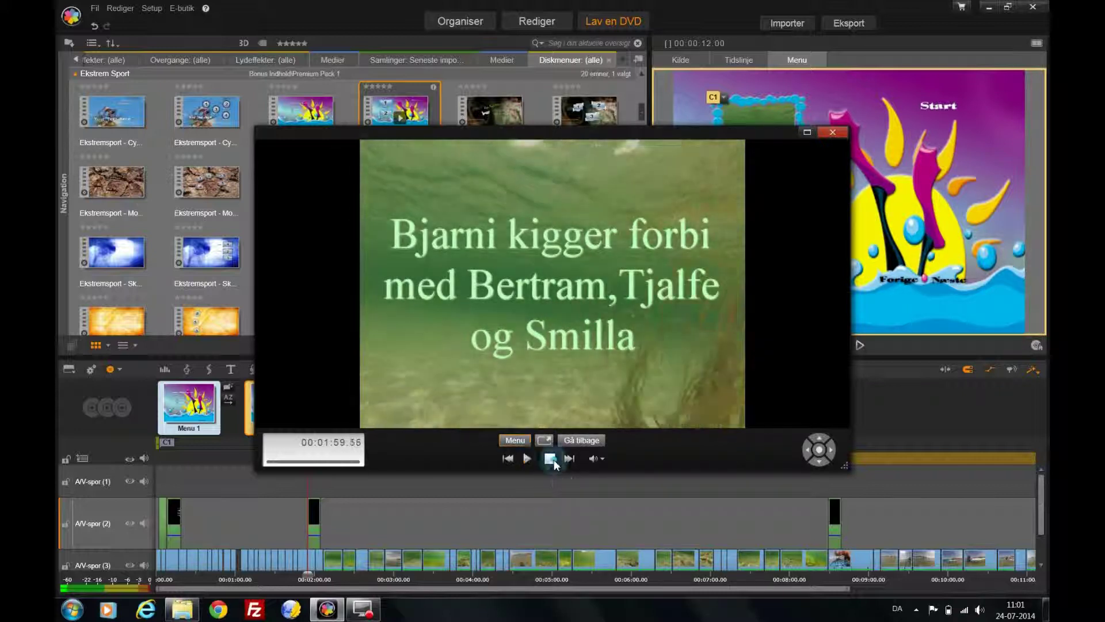
left_click(519, 441)
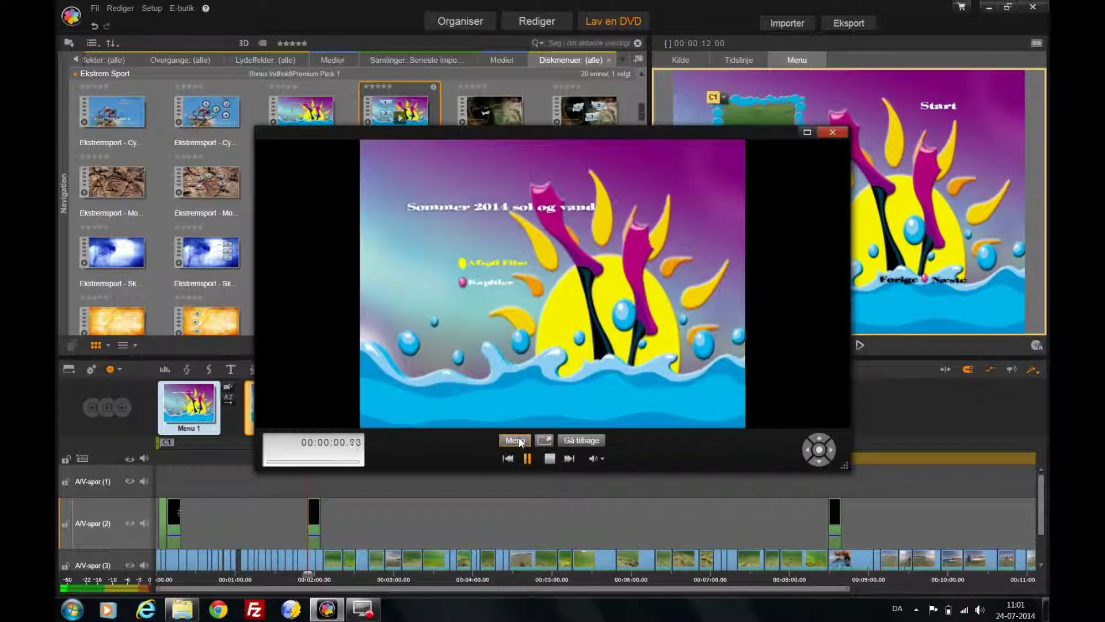
left_click(490, 284)
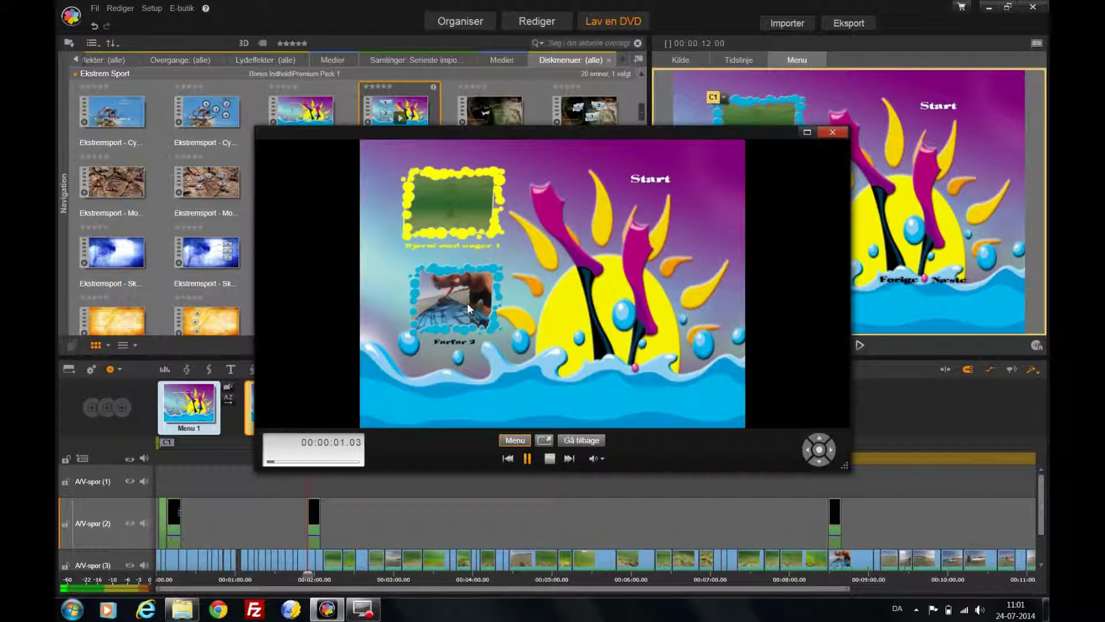
left_click(472, 303)
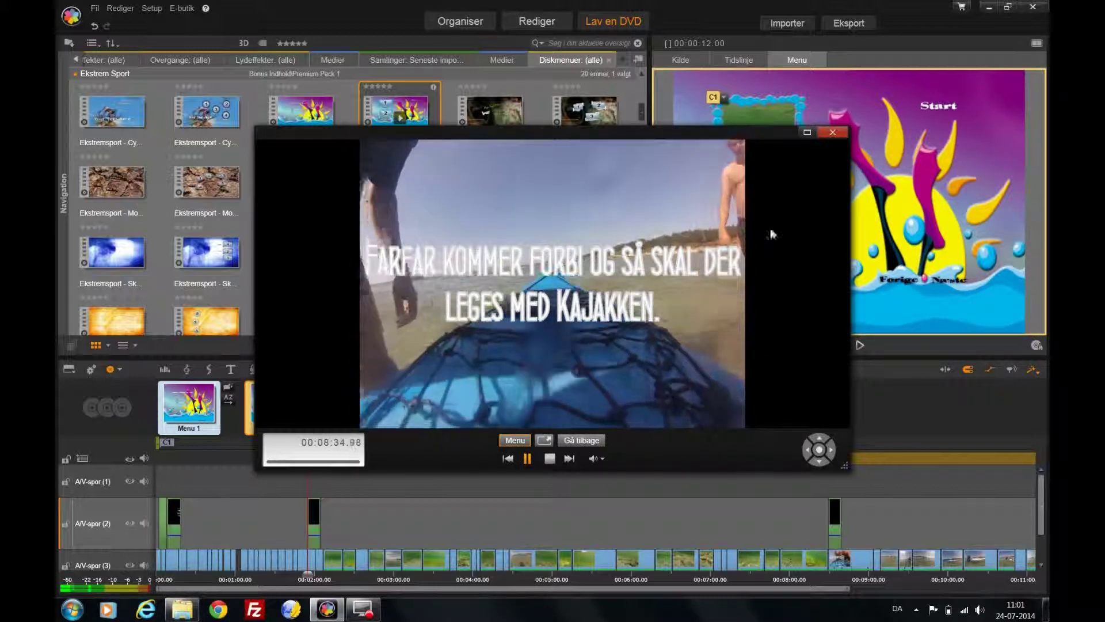
left_click(833, 133)
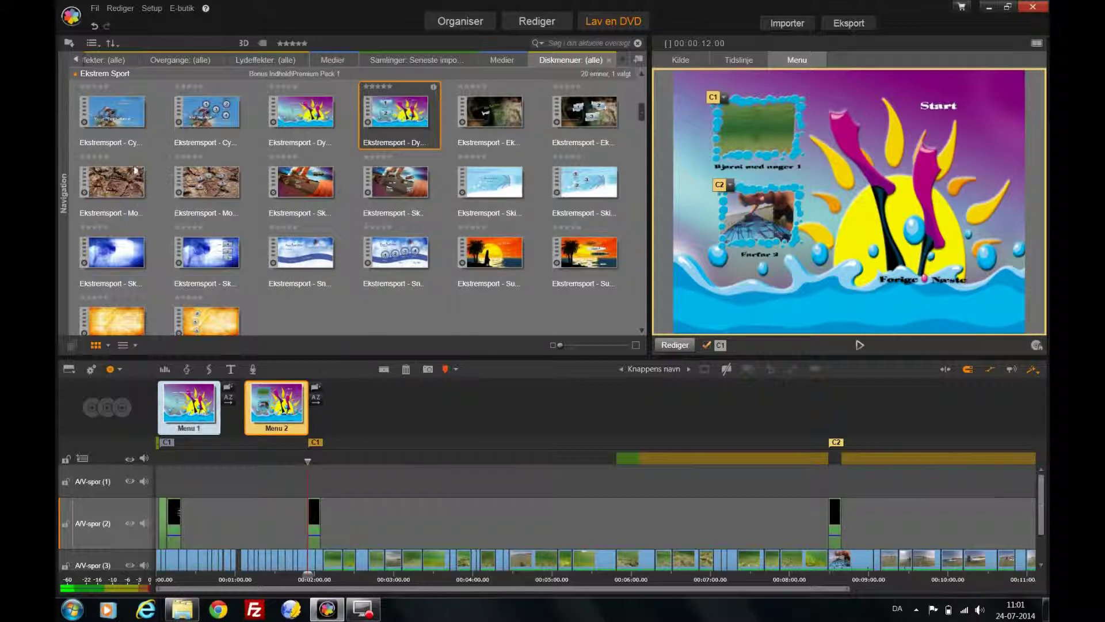
Save the disc project and open its export settings.
left_click(95, 9)
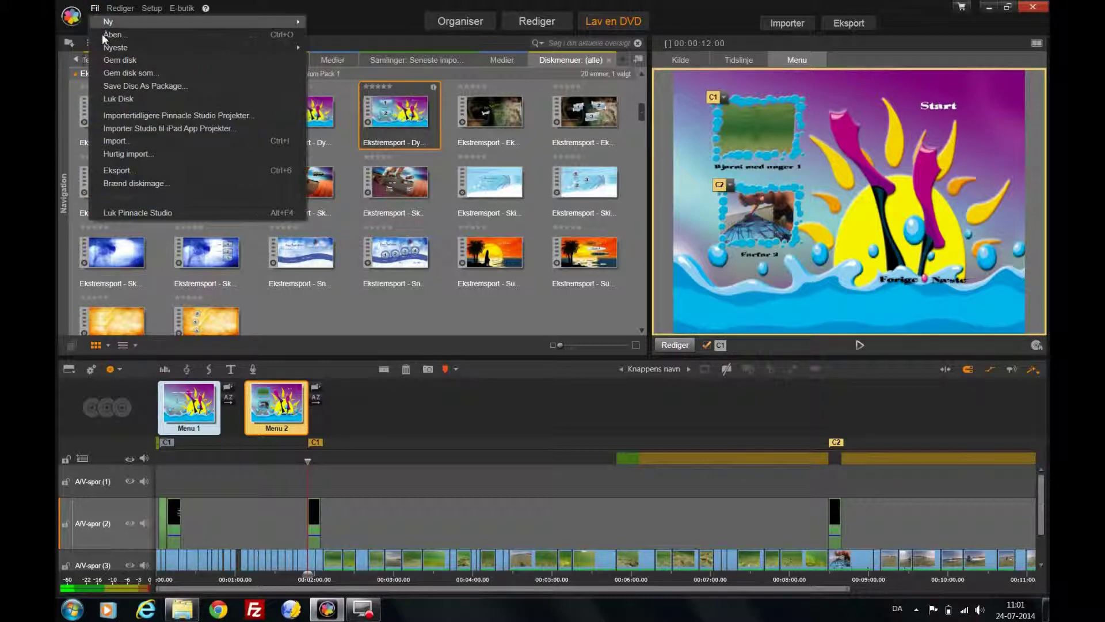
left_click(116, 62)
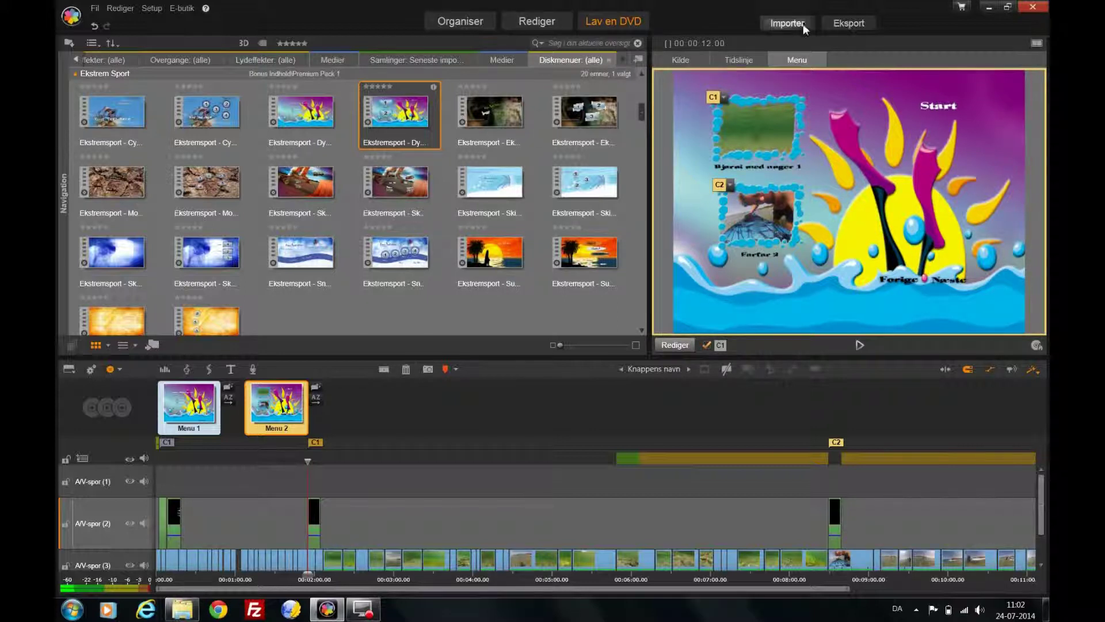
left_click(843, 23)
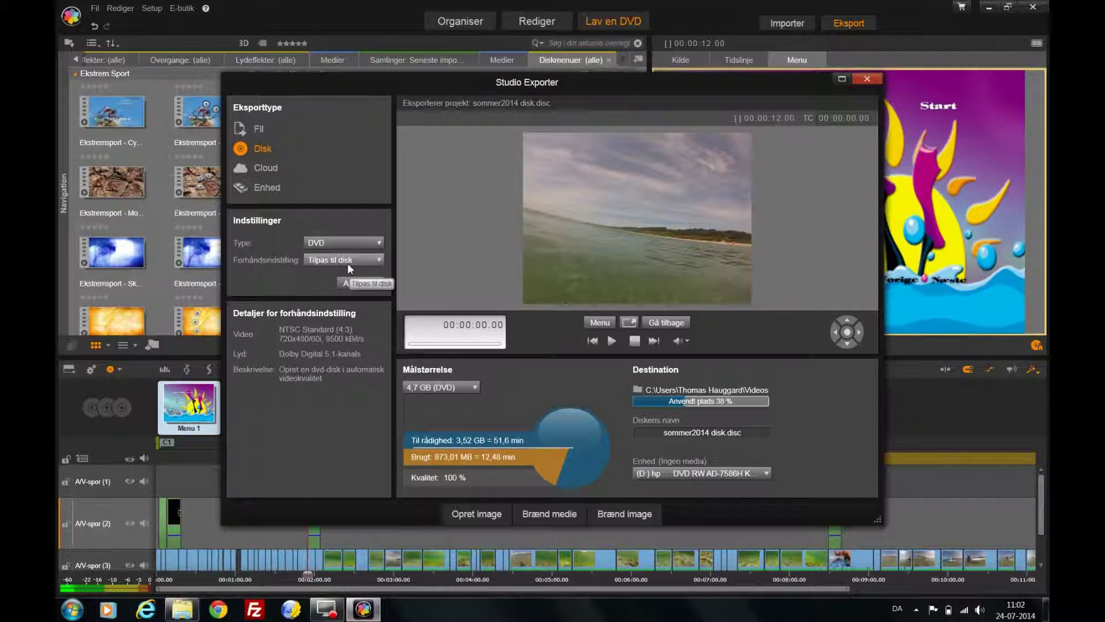
Review the available disc types and quality presets, leaving DVD and Tilpas til disk selected.
left_click(352, 245)
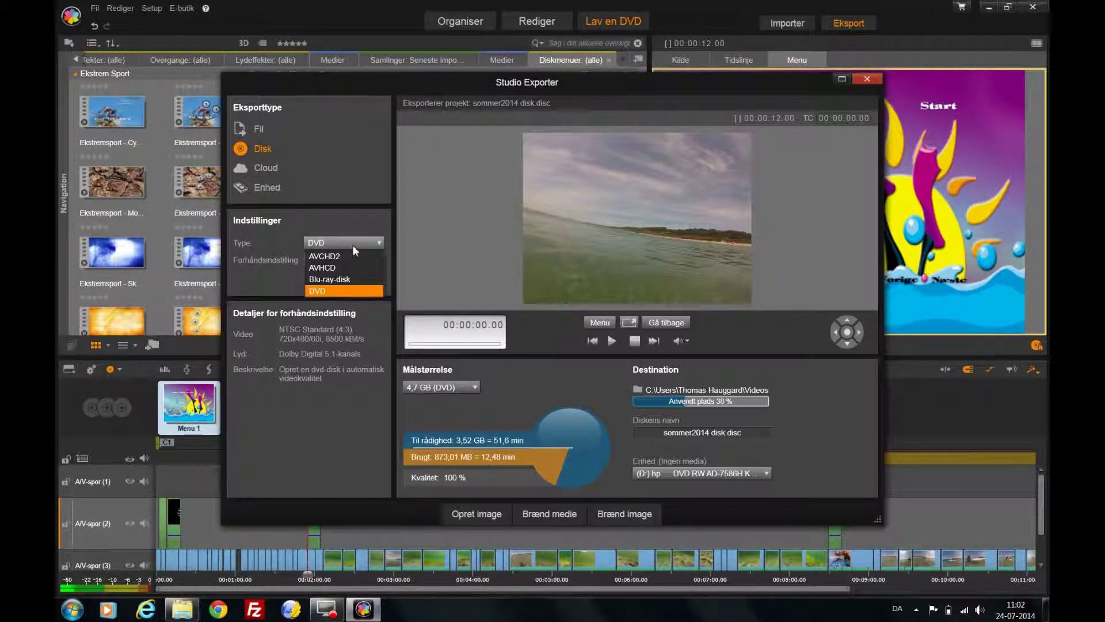
left_click(352, 244)
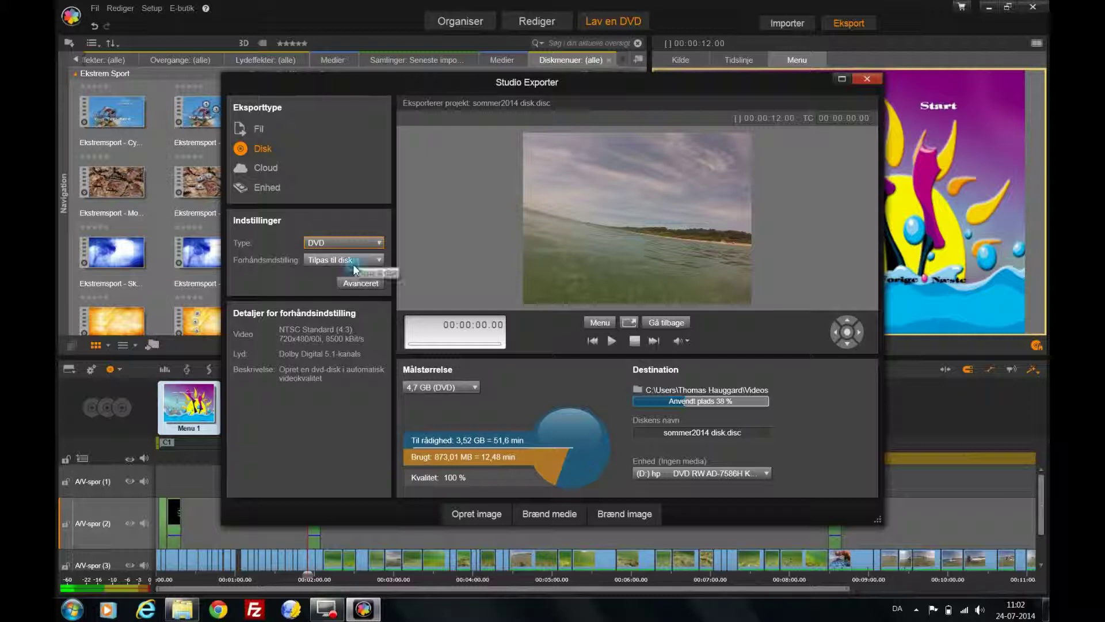
left_click(354, 264)
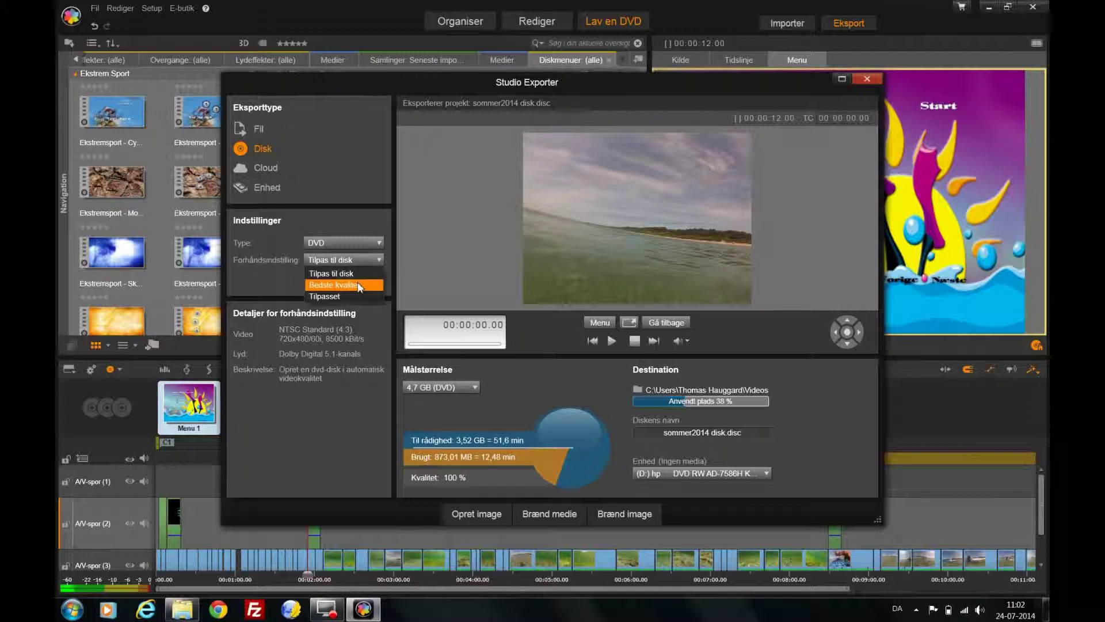
left_click(352, 262)
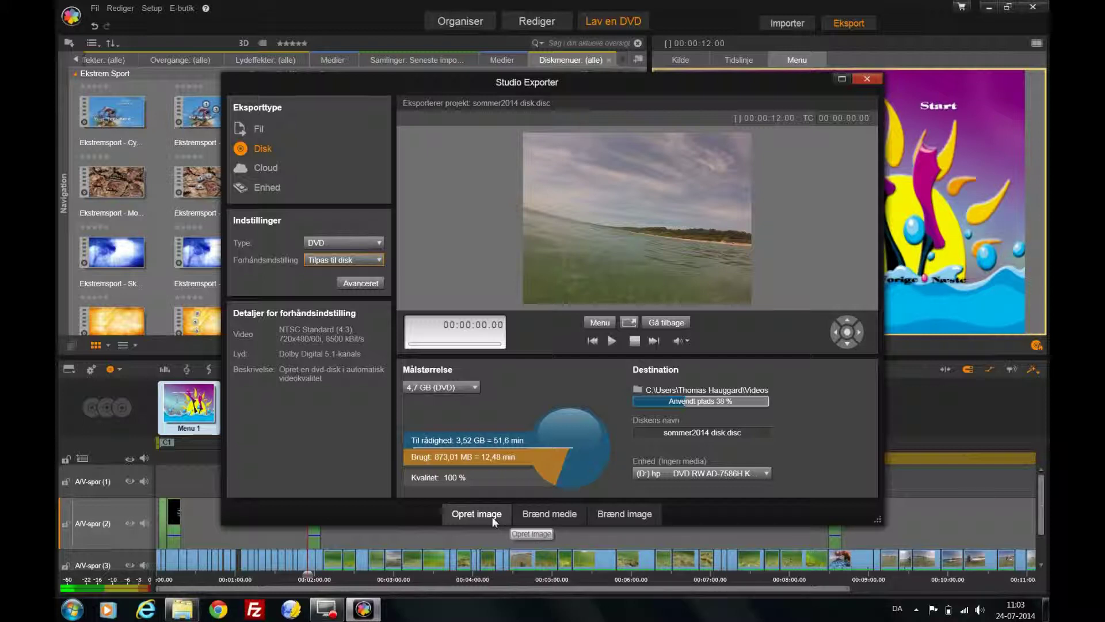
left_click(492, 517)
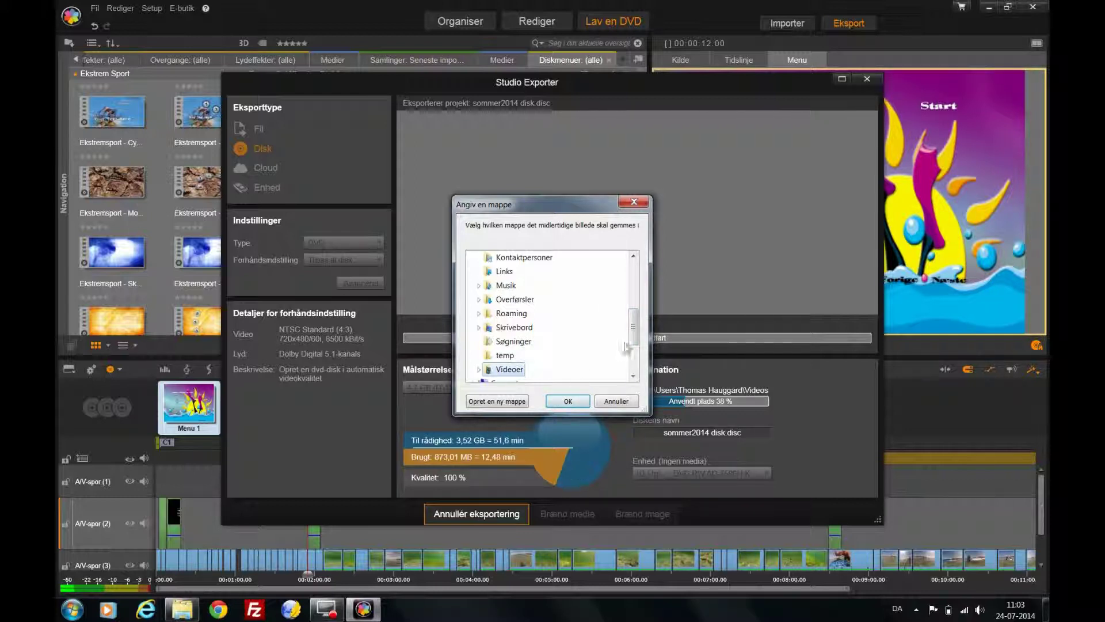
left_click_drag(634, 334, 632, 299)
left_click(617, 401)
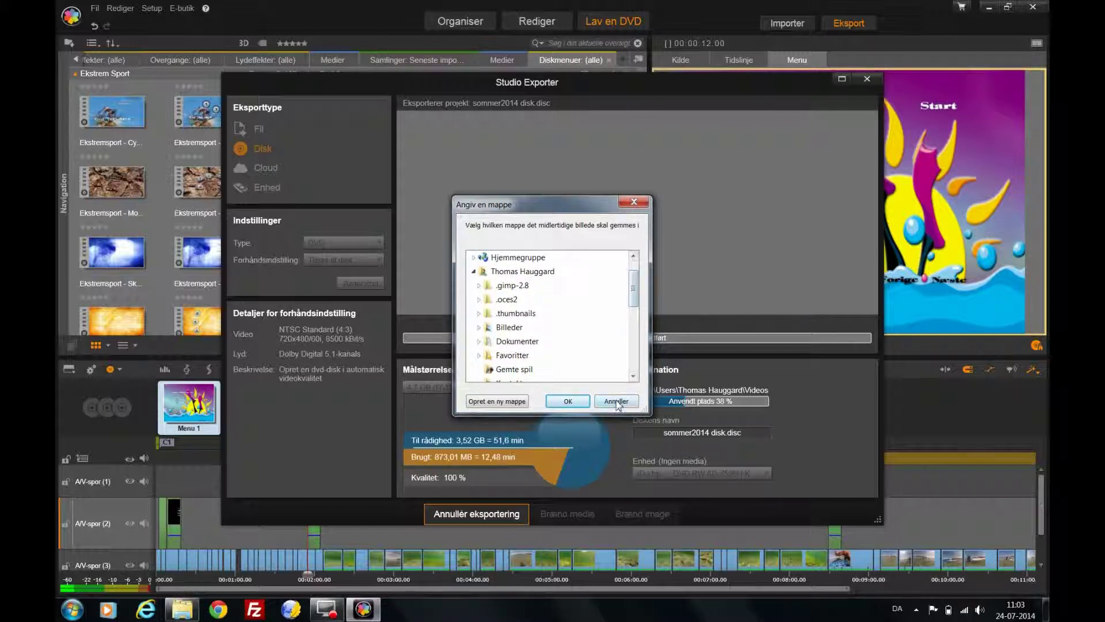